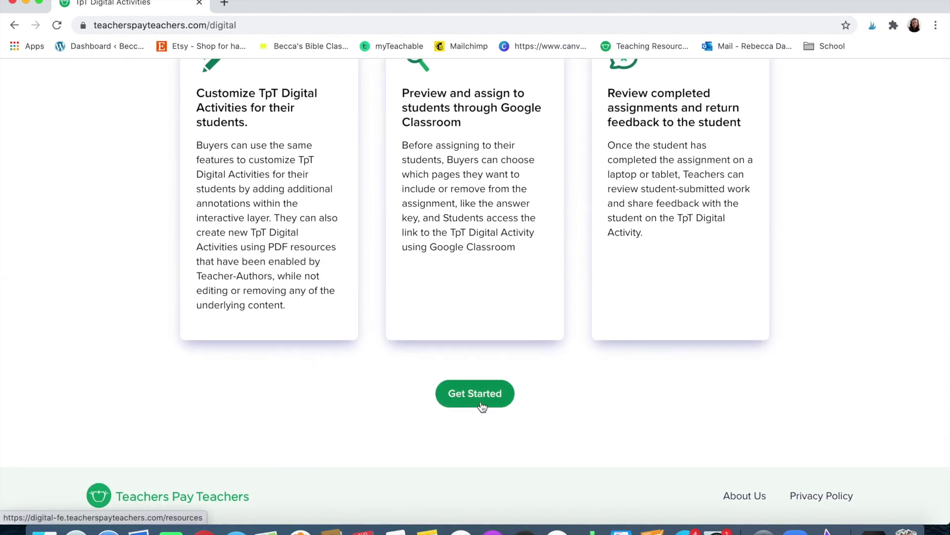
Open the TpT listings and start creating a digital activity from the "Jesus Calms the Storm Printable Activities for Sunday School" product.
{"action": "left_click", "coordinate": [481, 406]}
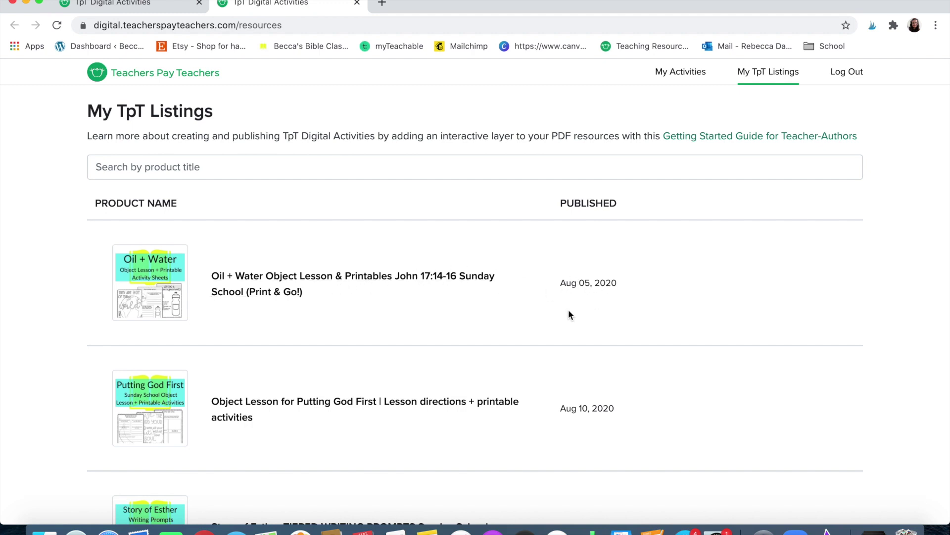
{"action": "scroll", "coordinate": [568, 310], "scroll_direction": "down", "scroll_amount": 10}
{"action": "scroll", "coordinate": [569, 310], "scroll_direction": "down", "scroll_amount": 1}
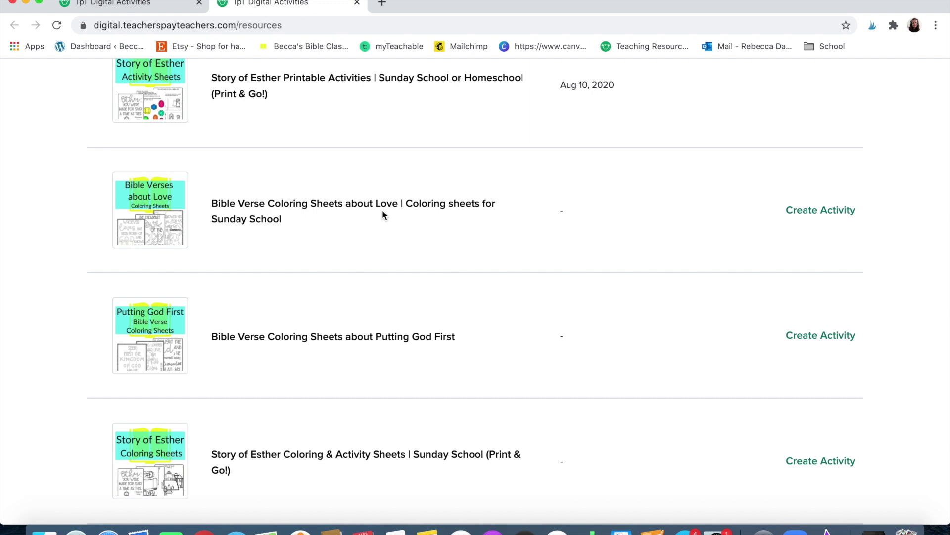
{"action": "scroll", "coordinate": [415, 269], "scroll_direction": "down", "scroll_amount": 7}
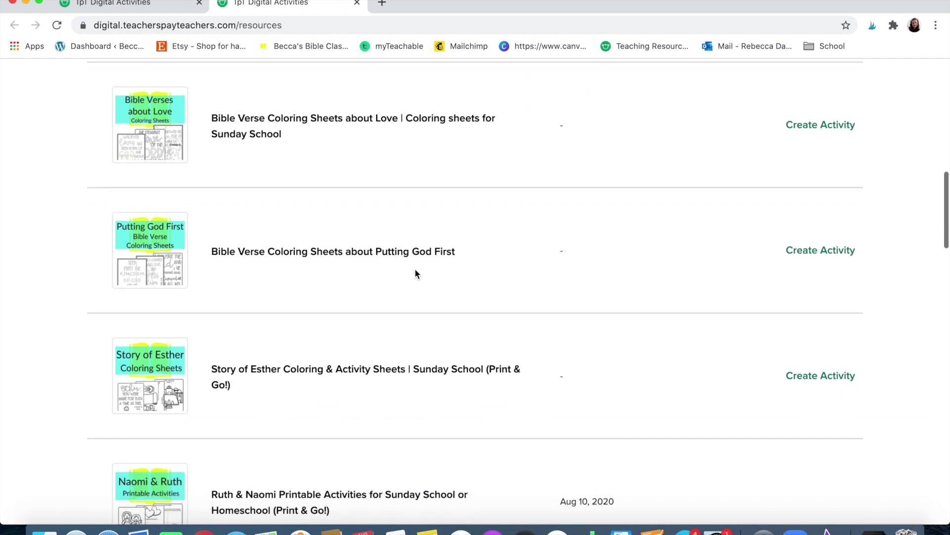
{"action": "scroll", "coordinate": [416, 273], "scroll_direction": "down", "scroll_amount": 5}
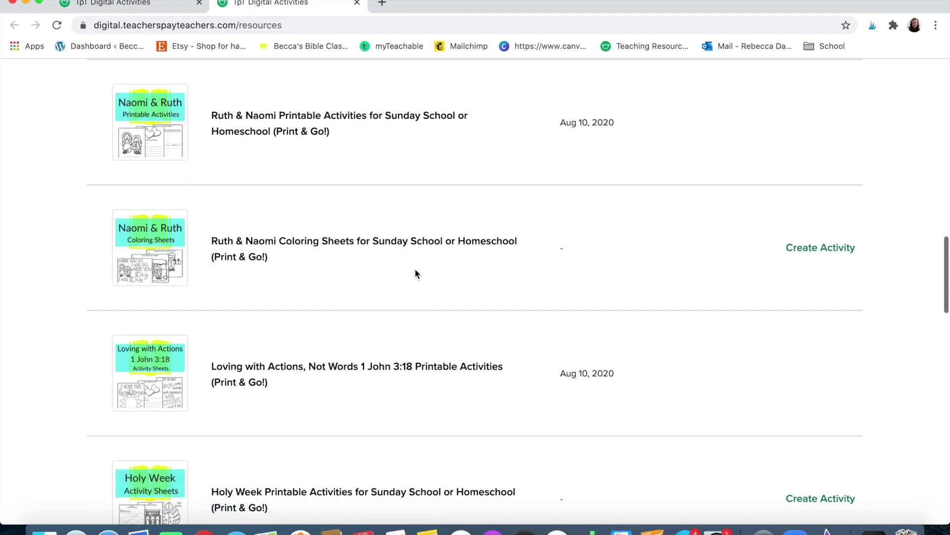
{"action": "scroll", "coordinate": [415, 272], "scroll_direction": "down", "scroll_amount": 4}
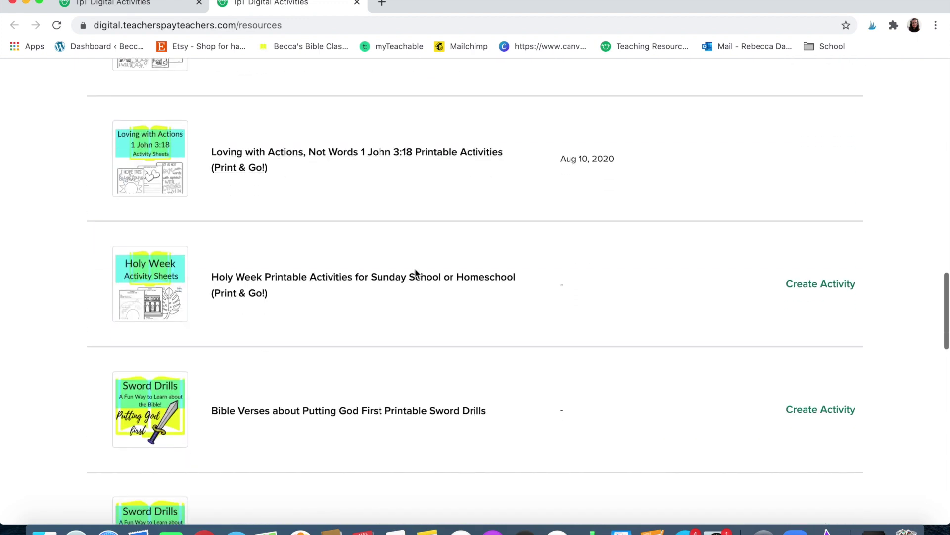
{"action": "scroll", "coordinate": [415, 273], "scroll_direction": "down", "scroll_amount": 2}
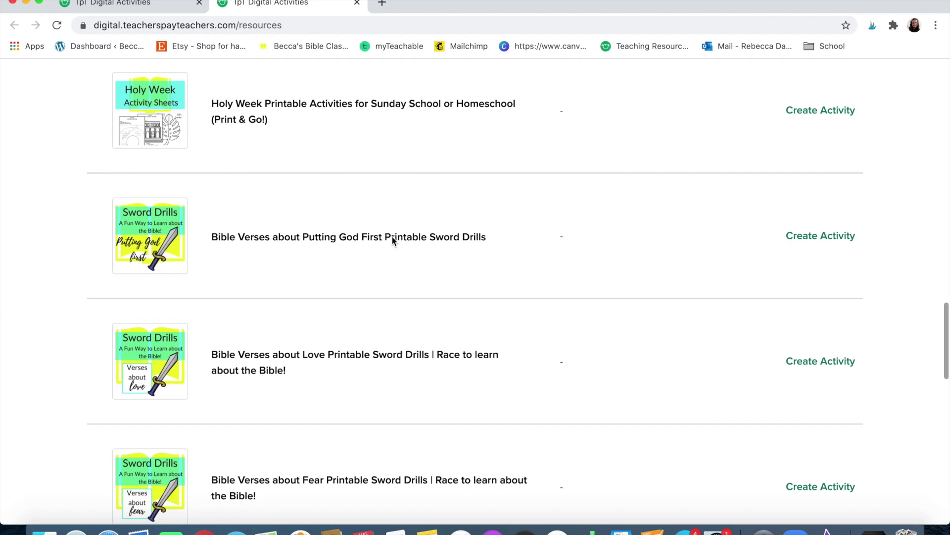
{"action": "scroll", "coordinate": [441, 241], "scroll_direction": "down", "scroll_amount": 10}
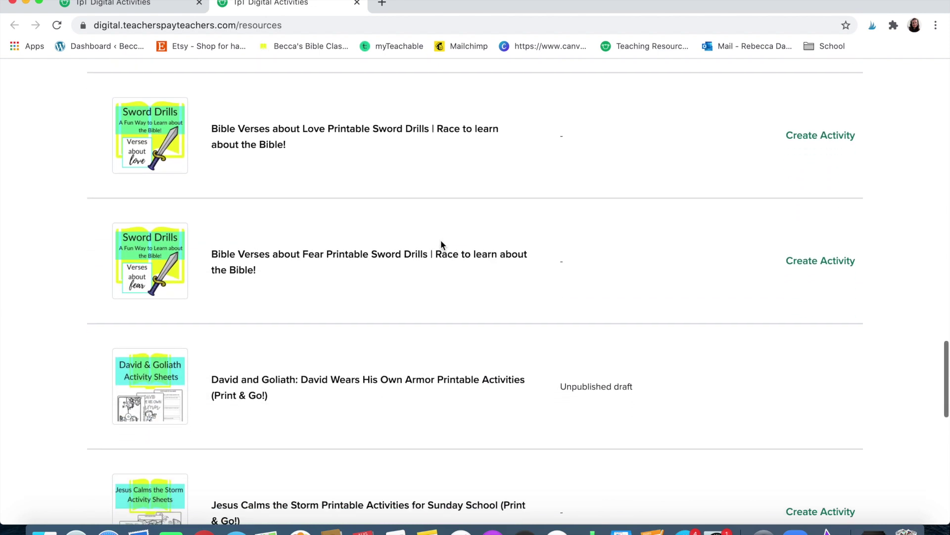
{"action": "scroll", "coordinate": [441, 242], "scroll_direction": "down", "scroll_amount": 2}
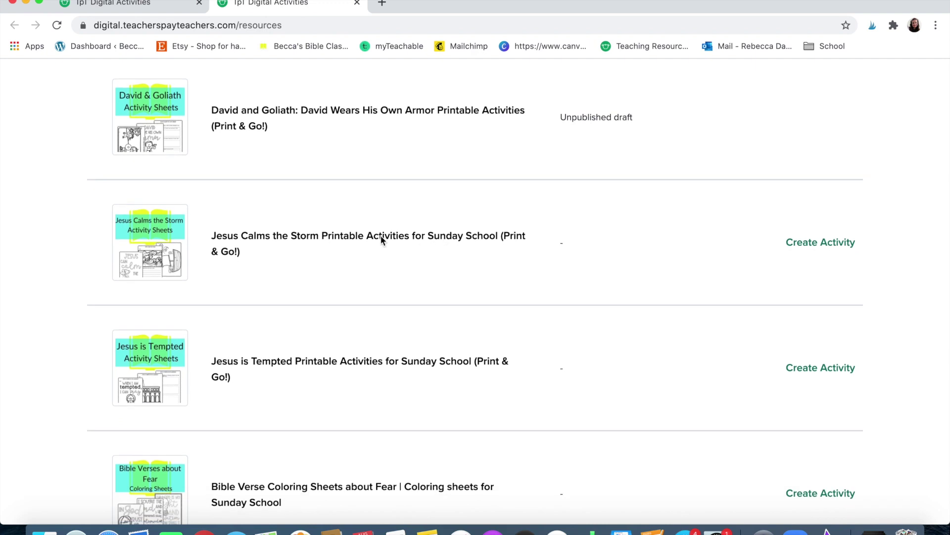
{"action": "left_click", "coordinate": [804, 243]}
Exclude the "Follow me!" and "Terms of Use" pages and create the digital activity from the remaining pages.
{"action": "scroll", "coordinate": [334, 266], "scroll_direction": "down", "scroll_amount": 2}
{"action": "scroll", "coordinate": [334, 266], "scroll_direction": "up", "scroll_amount": 2}
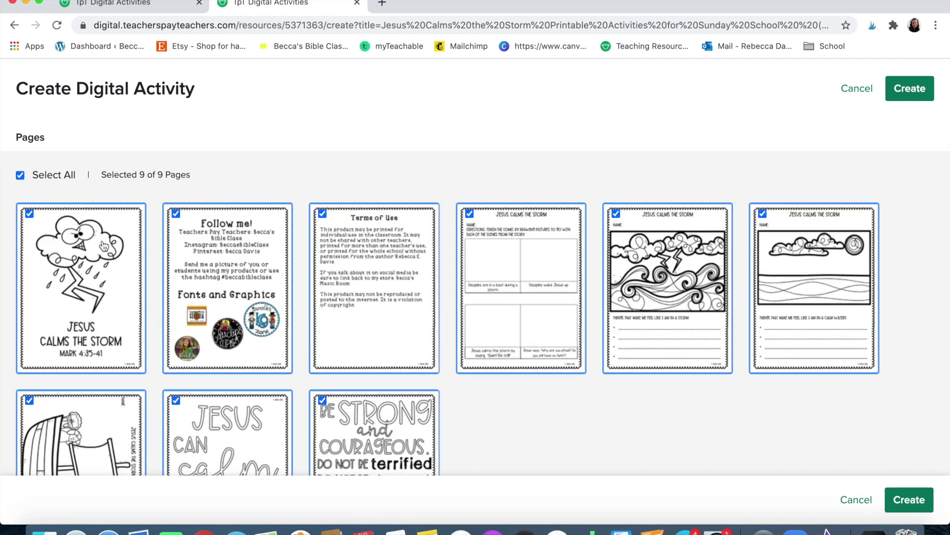
{"action": "left_click", "coordinate": [345, 272]}
{"action": "left_click", "coordinate": [258, 270]}
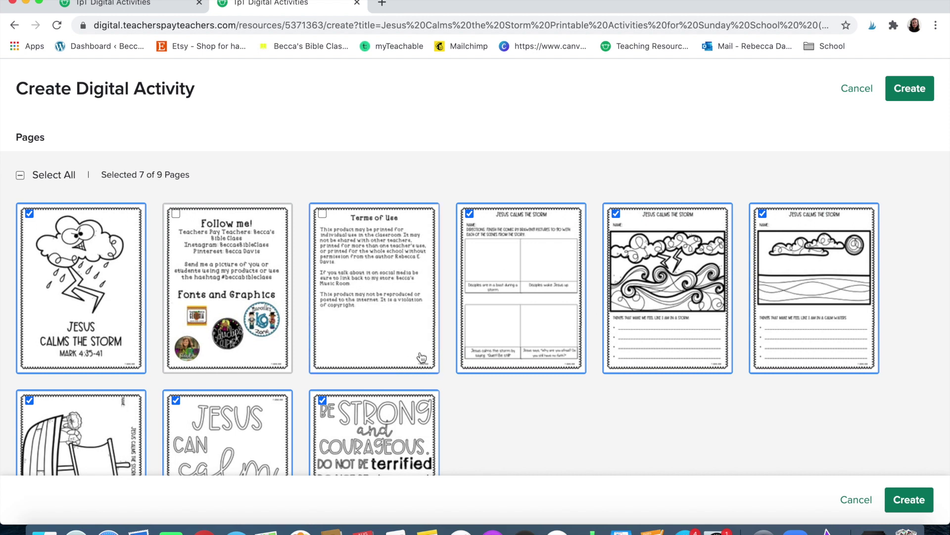
{"action": "scroll", "coordinate": [324, 308], "scroll_direction": "down", "scroll_amount": 3}
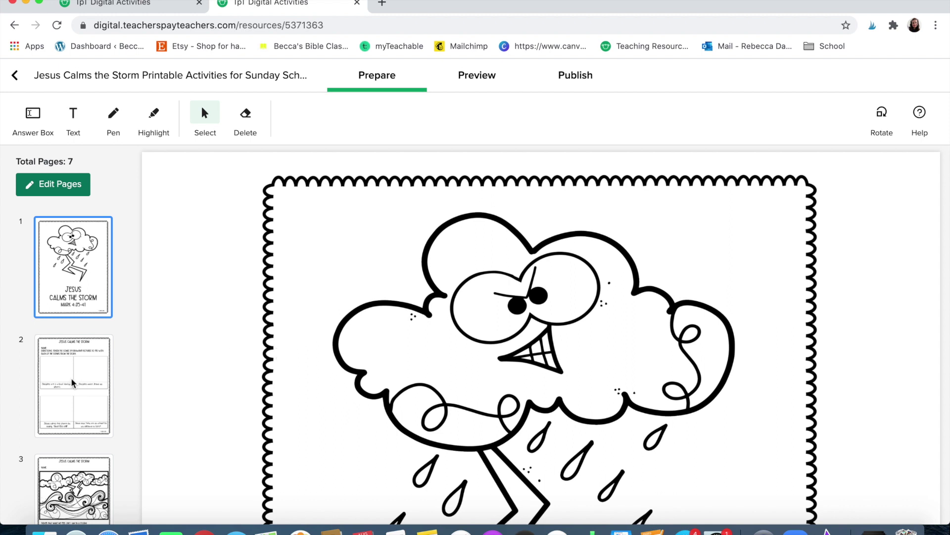
Look through the activity's page thumbnails and open page 2 at its comic panels.
{"action": "scroll", "coordinate": [89, 249], "scroll_direction": "down", "scroll_amount": 8}
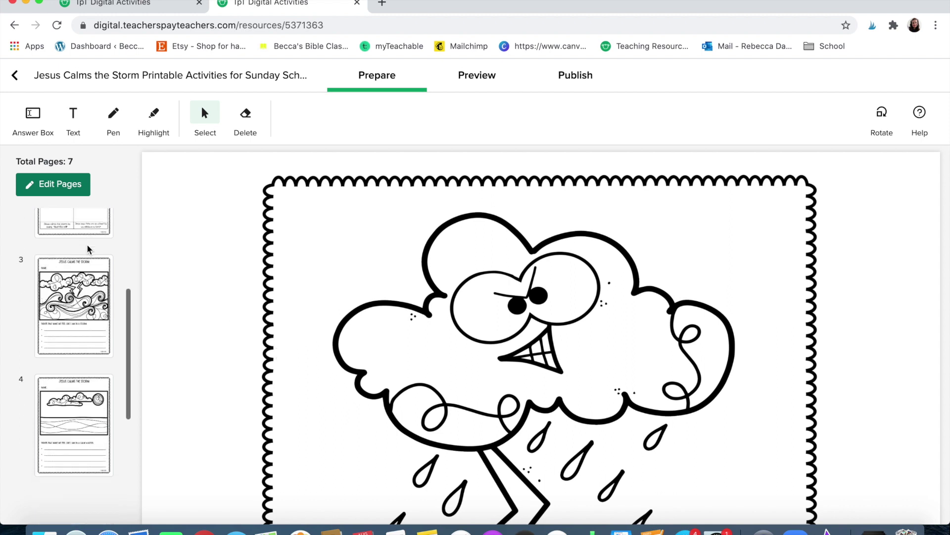
{"action": "scroll", "coordinate": [88, 248], "scroll_direction": "up", "scroll_amount": 5}
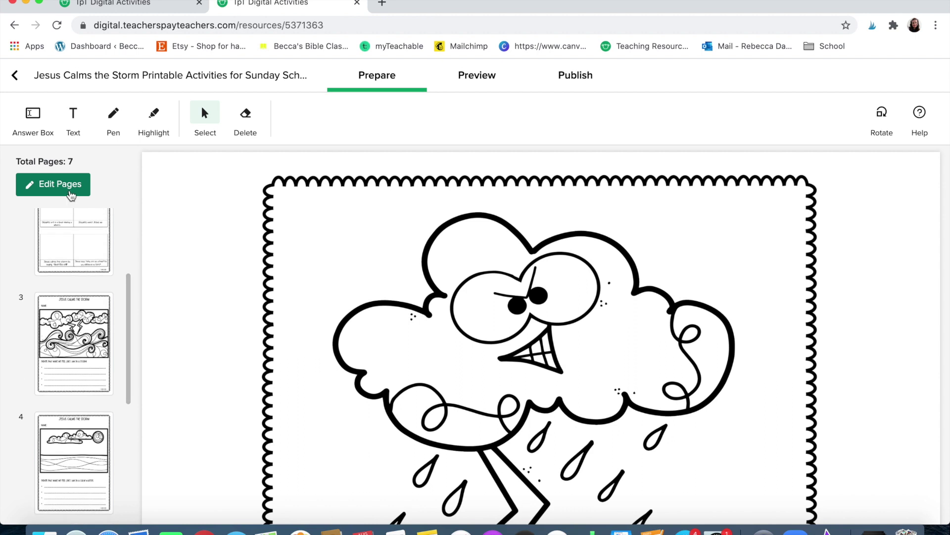
{"action": "scroll", "coordinate": [63, 261], "scroll_direction": "up", "scroll_amount": 3}
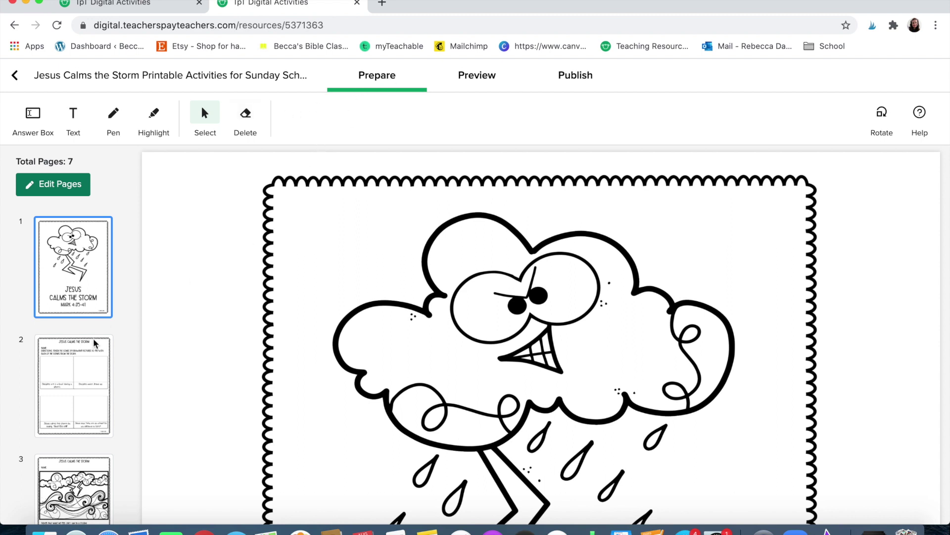
{"action": "left_click", "coordinate": [82, 357]}
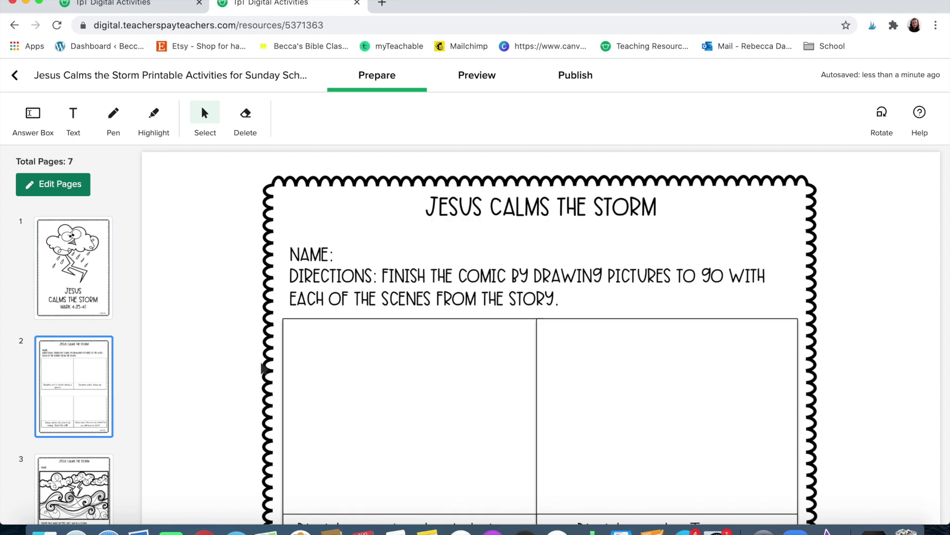
{"action": "scroll", "coordinate": [265, 367], "scroll_direction": "down", "scroll_amount": 2}
{"action": "scroll", "coordinate": [264, 368], "scroll_direction": "down", "scroll_amount": 1}
{"action": "scroll", "coordinate": [264, 368], "scroll_direction": "down", "scroll_amount": 1}
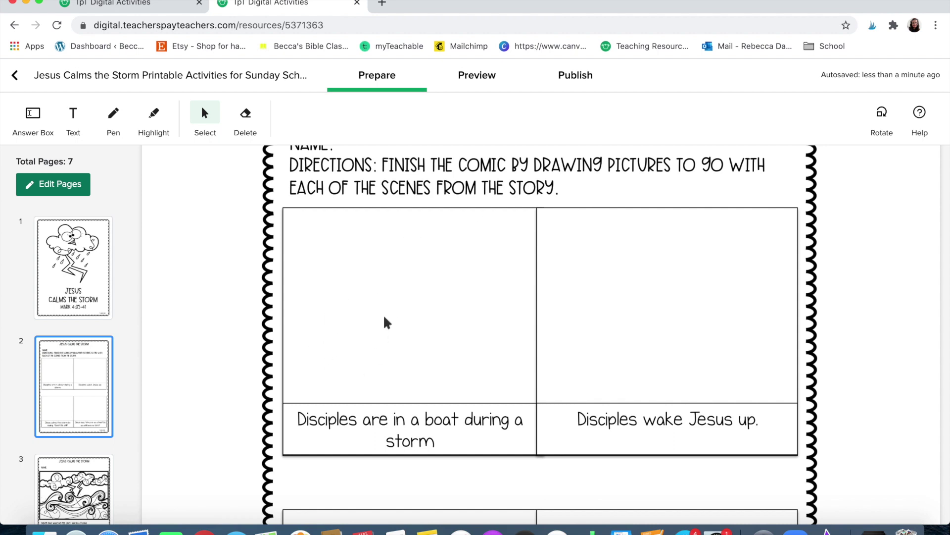
Add the text "Use the pen or the highlight tools to draw your pictures." starting in the blank margin beside the comic panels.
{"action": "left_click", "coordinate": [76, 117]}
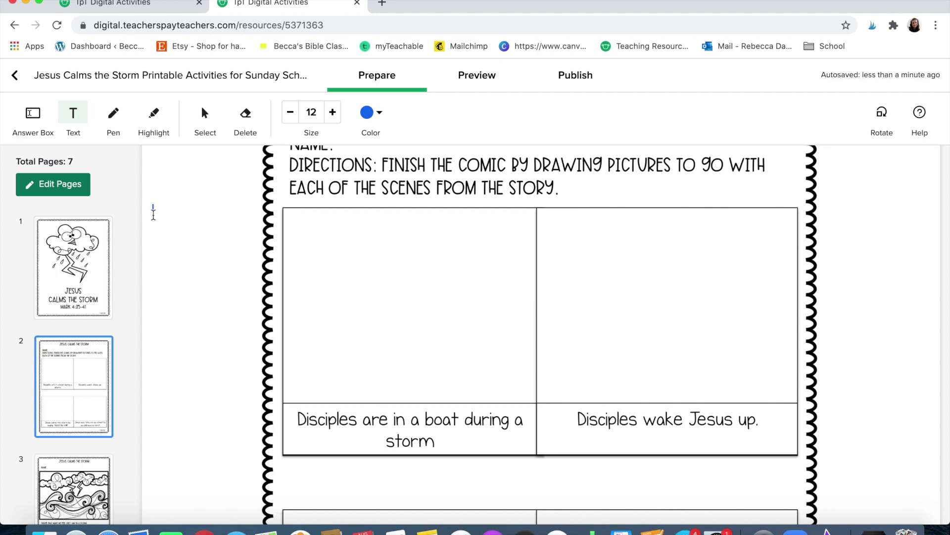
{"action": "left_click", "coordinate": [173, 234]}
{"action": "type", "text": "Use th"}
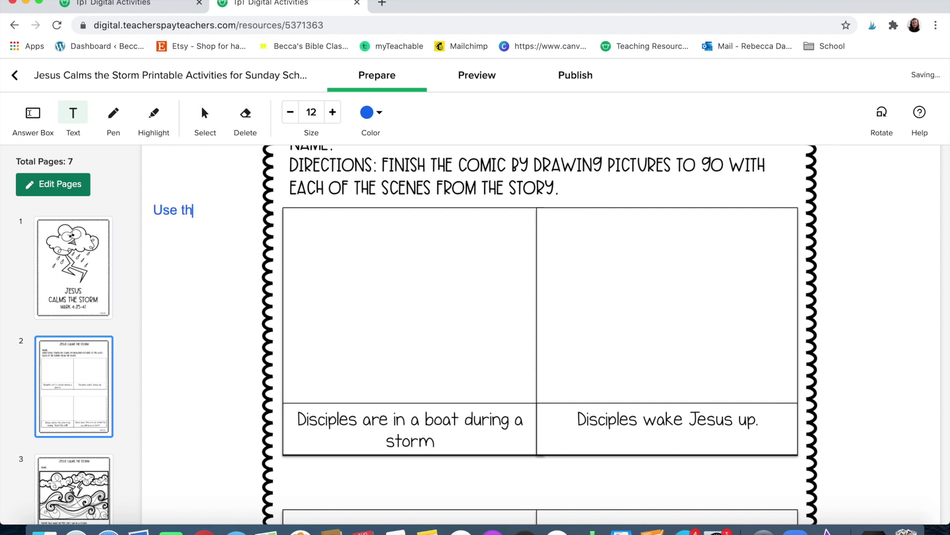
{"action": "type", "text": "e pen of th"}
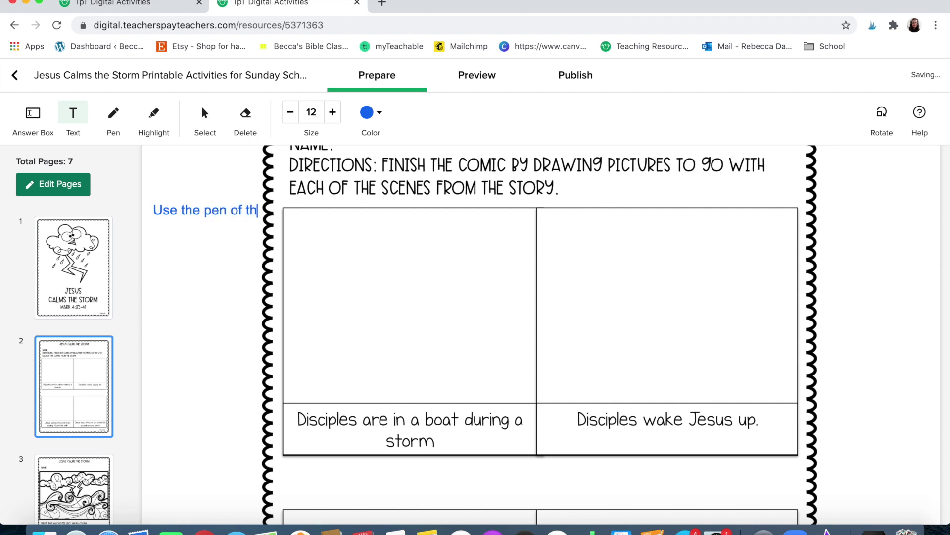
{"action": "key", "text": "BackSpace"}
{"action": "key", "text": "BackSpace"}
{"action": "key", "text": "BackSpace"}
{"action": "key", "text": "BackSpace"}
{"action": "type", "text": "r the highlight"}
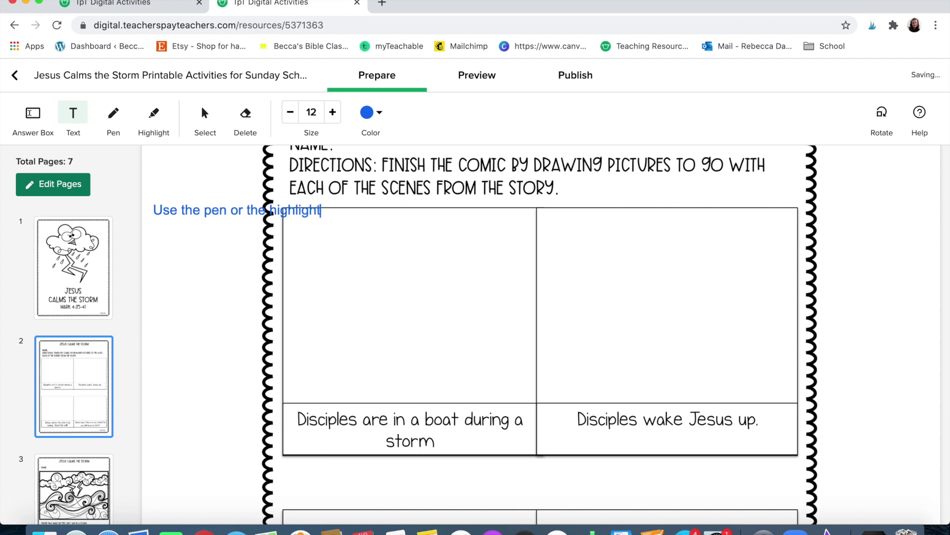
{"action": "type", "text": " toosl"}
{"action": "key", "text": "BackSpace"}
{"action": "key", "text": "BackSpace"}
{"action": "type", "text": "l"}
{"action": "type", "text": "s to draw your pictures."}
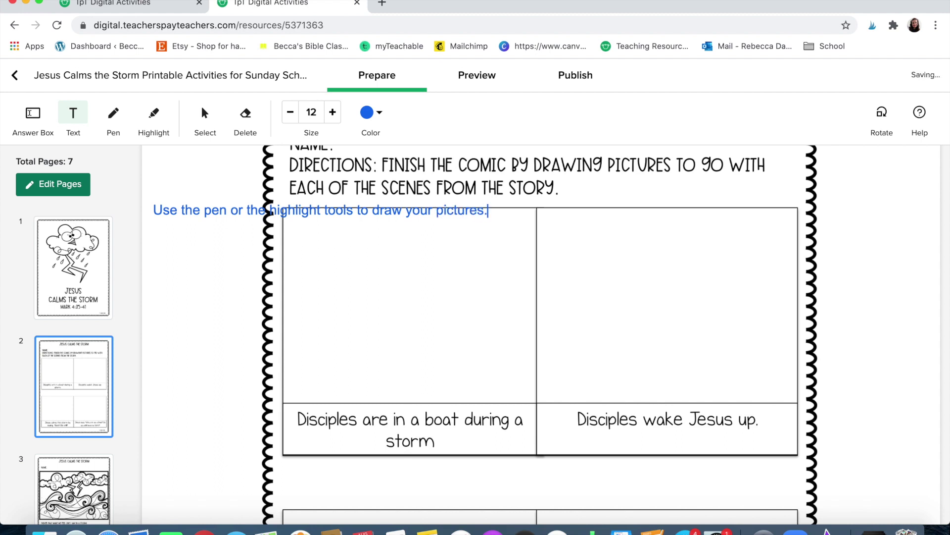
Narrow the instruction text box so it wraps within the margin beside the page border, and nudge it slightly toward the border.
{"action": "left_click", "coordinate": [189, 280]}
{"action": "left_click", "coordinate": [382, 213]}
{"action": "left_click_drag", "start_coordinate": [519, 219], "coordinate": [237, 225]}
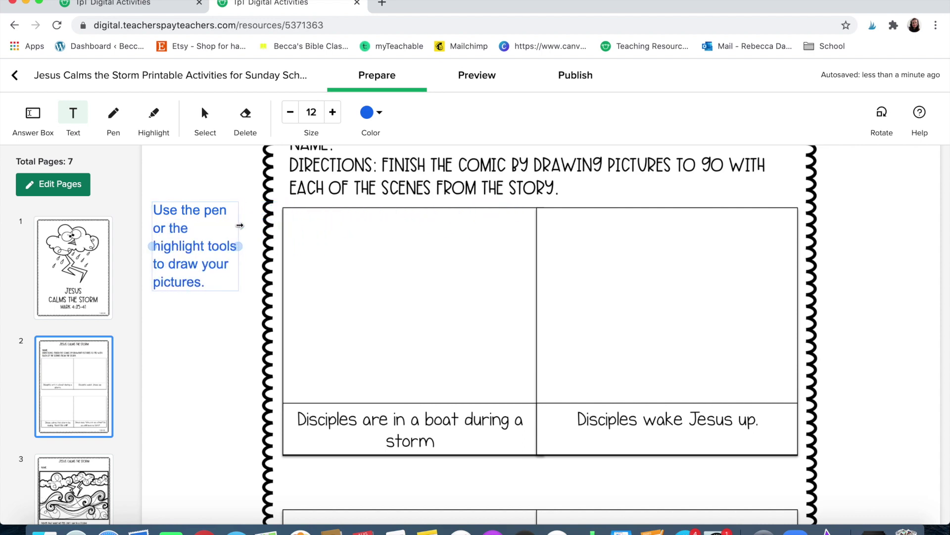
{"action": "left_click", "coordinate": [385, 114]}
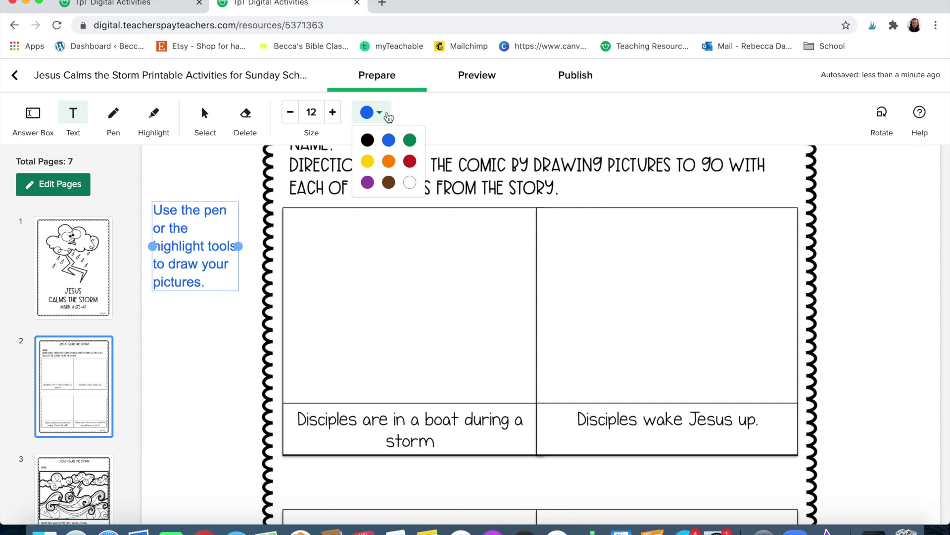
{"action": "left_click", "coordinate": [388, 115]}
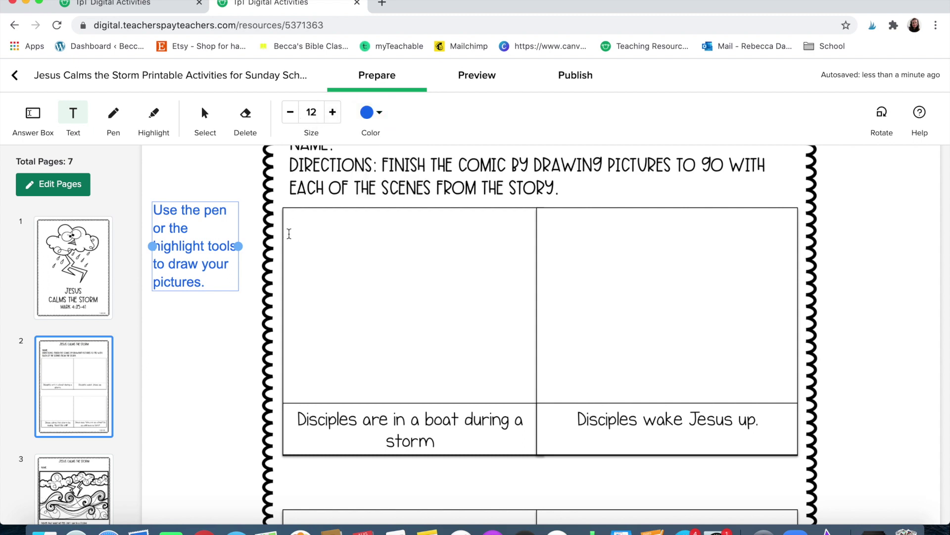
{"action": "left_click", "coordinate": [225, 191]}
{"action": "left_click", "coordinate": [211, 229]}
{"action": "mouse_move", "coordinate": [211, 229]}
{"action": "left_mouse_down"}
{"action": "mouse_move", "coordinate": [441, 181]}
{"action": "mouse_move", "coordinate": [297, 218]}
{"action": "mouse_move", "coordinate": [218, 213]}
{"action": "mouse_move", "coordinate": [218, 236]}
{"action": "left_mouse_up"}
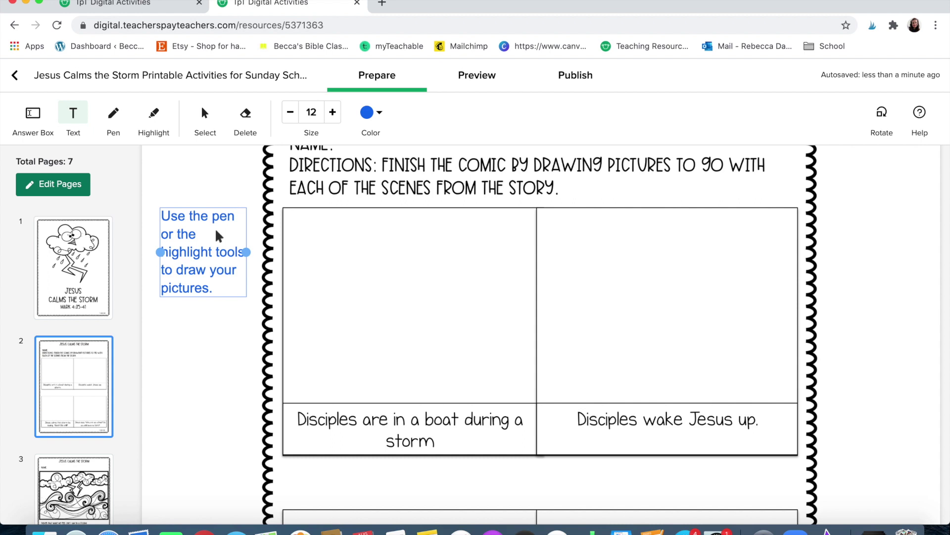
On page 3, draw an answer box over the first line under "Things that make me feel like I am in a storm".
{"action": "scroll", "coordinate": [219, 236], "scroll_direction": "down", "scroll_amount": 10}
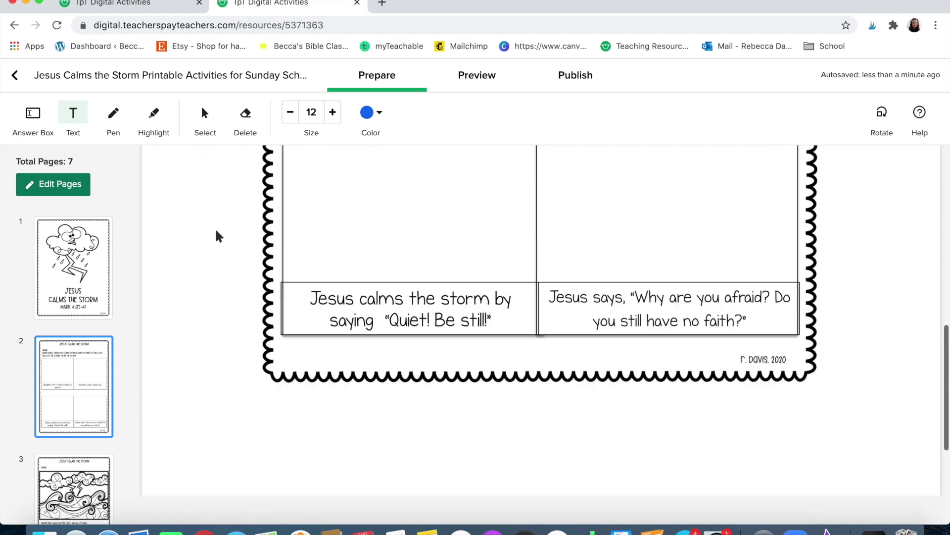
{"action": "left_click", "coordinate": [89, 462]}
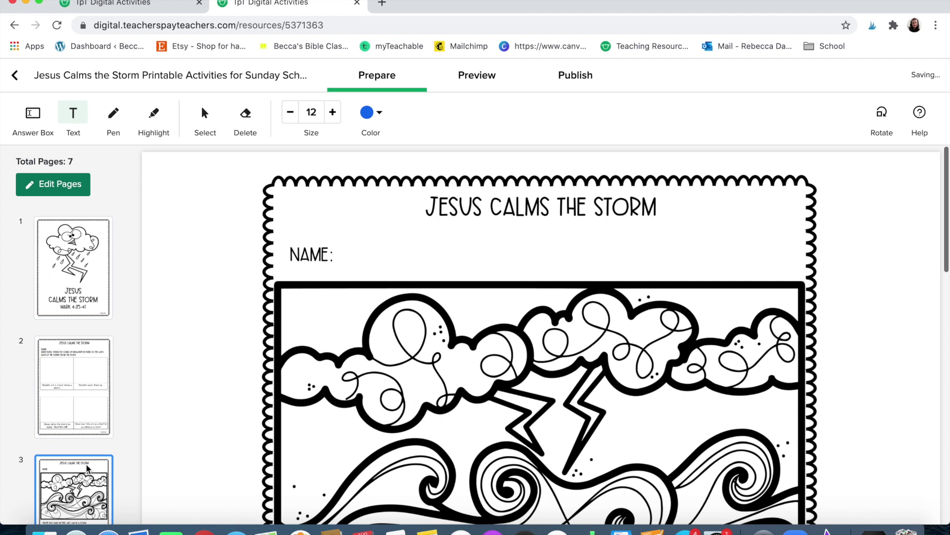
{"action": "scroll", "coordinate": [395, 322], "scroll_direction": "down", "scroll_amount": 5}
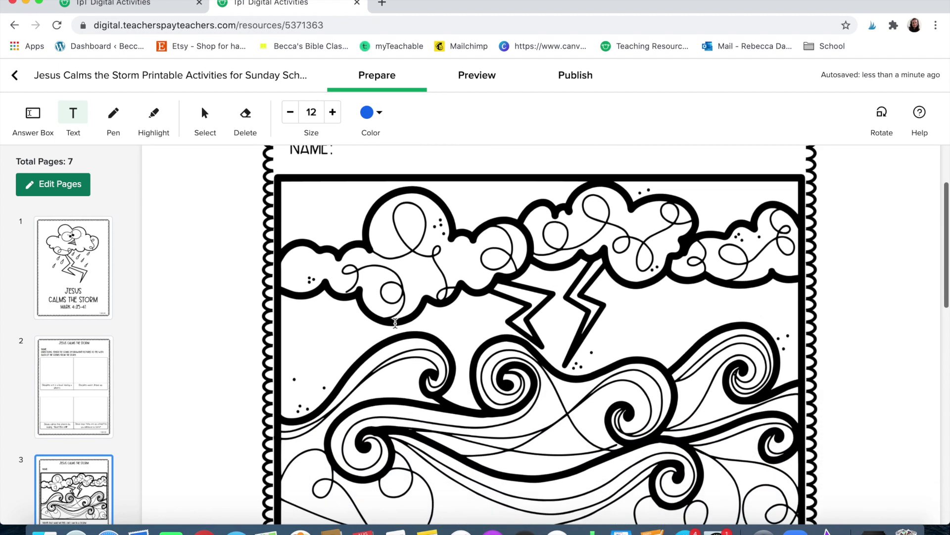
{"action": "scroll", "coordinate": [395, 323], "scroll_direction": "down", "scroll_amount": 5}
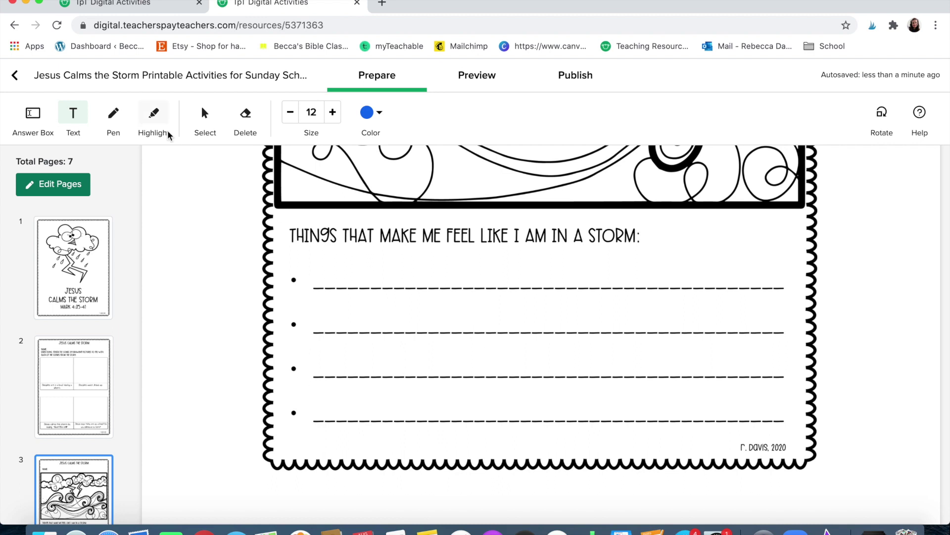
{"action": "left_click", "coordinate": [29, 115]}
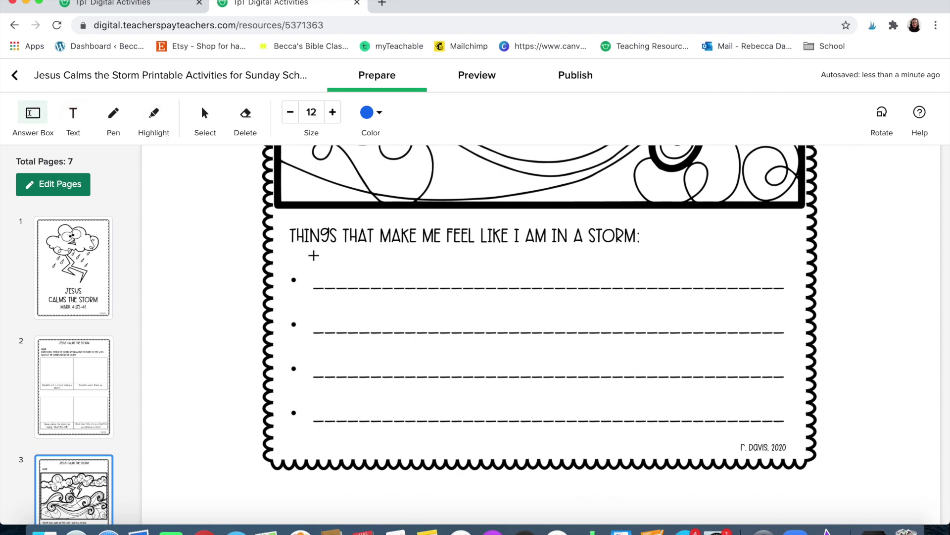
{"action": "left_click_drag", "start_coordinate": [310, 254], "coordinate": [789, 294]}
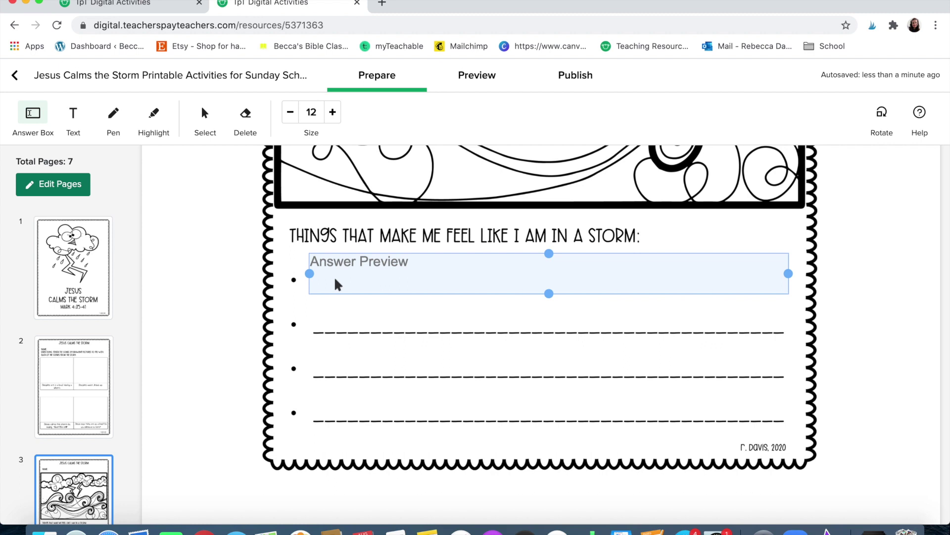
Paste two copies of the answer box and position them over the second and third bullet lines.
{"action": "key", "text": "ctrl+v"}
{"action": "left_click_drag", "start_coordinate": [373, 303], "coordinate": [353, 326]}
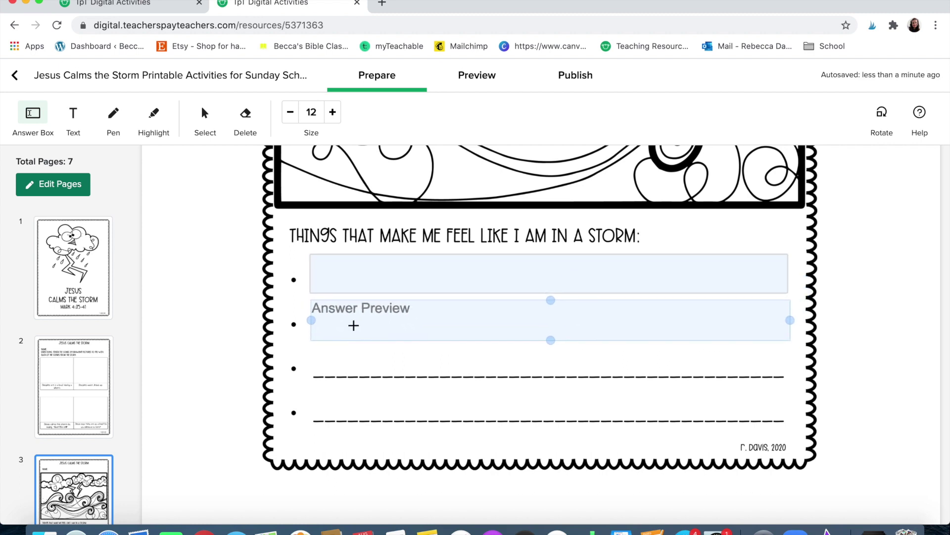
{"action": "right_click", "coordinate": [360, 350]}
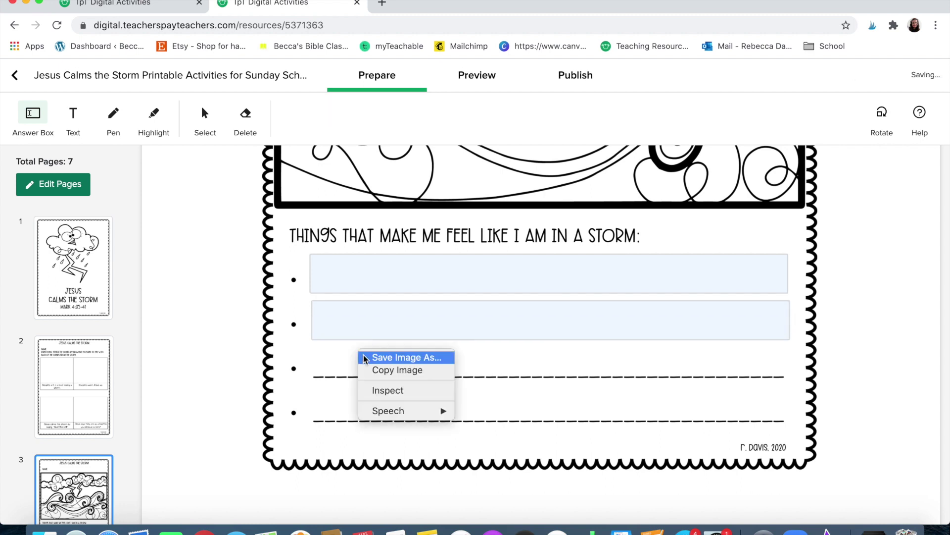
{"action": "left_click", "coordinate": [347, 363]}
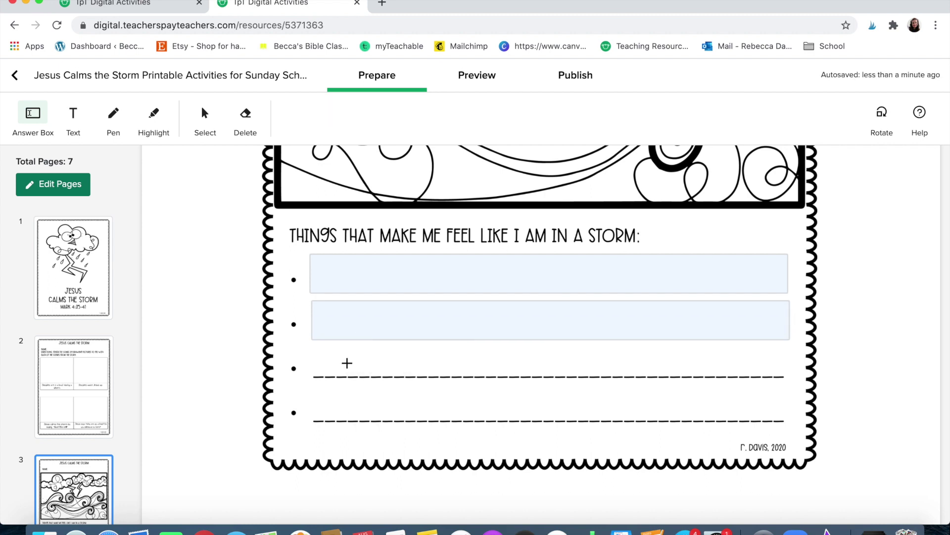
{"action": "key", "text": "cmd+v"}
{"action": "left_click_drag", "start_coordinate": [403, 333], "coordinate": [363, 378]}
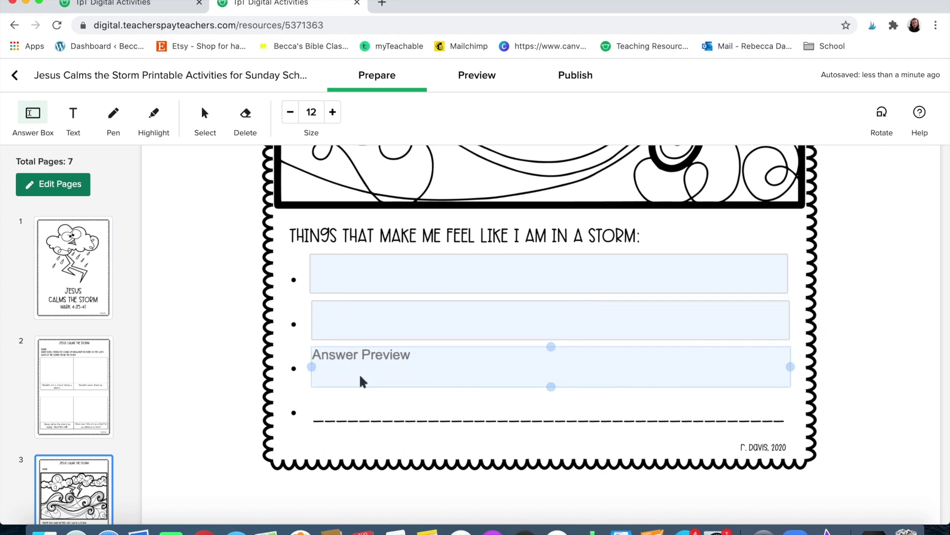
Paste another copy of the answer box and position it over the fourth bullet line on page 3.
{"action": "left_click", "coordinate": [361, 376]}
{"action": "key", "text": "super+v"}
{"action": "left_click_drag", "start_coordinate": [426, 350], "coordinate": [362, 418]}
Delete the tiny stray answer boxes in the page margin and inside the third bullet's answer box.
{"action": "right_click", "coordinate": [236, 405]}
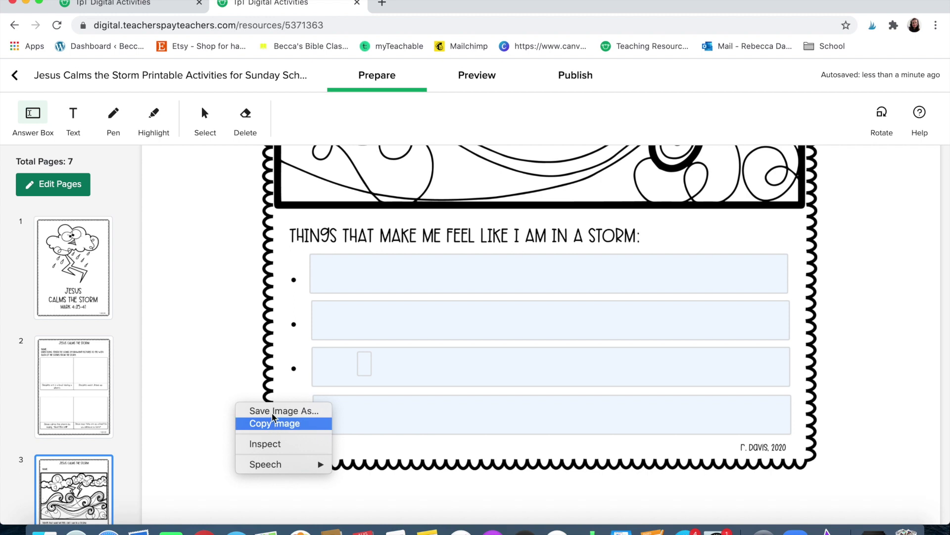
{"action": "left_click", "coordinate": [245, 374]}
{"action": "left_click", "coordinate": [245, 397]}
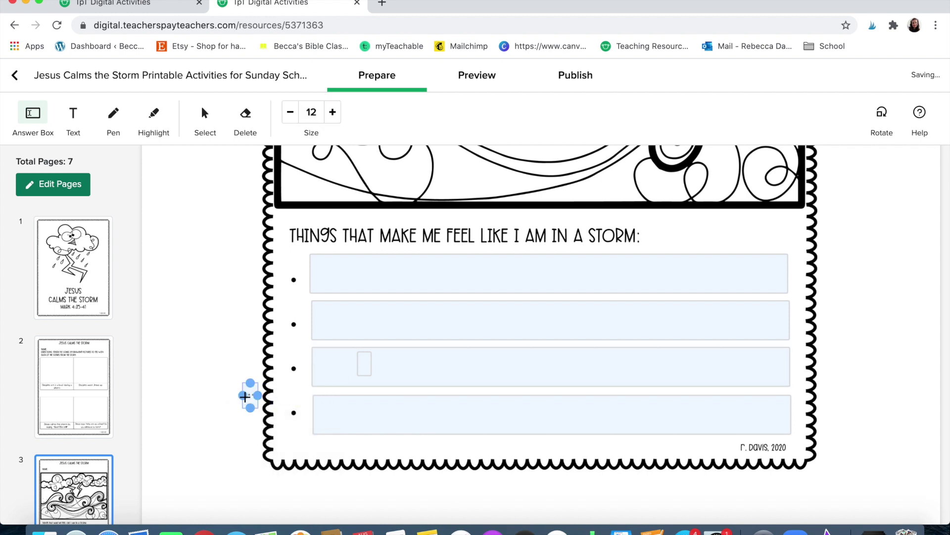
{"action": "key", "text": "BackSpace"}
{"action": "left_click", "coordinate": [364, 366]}
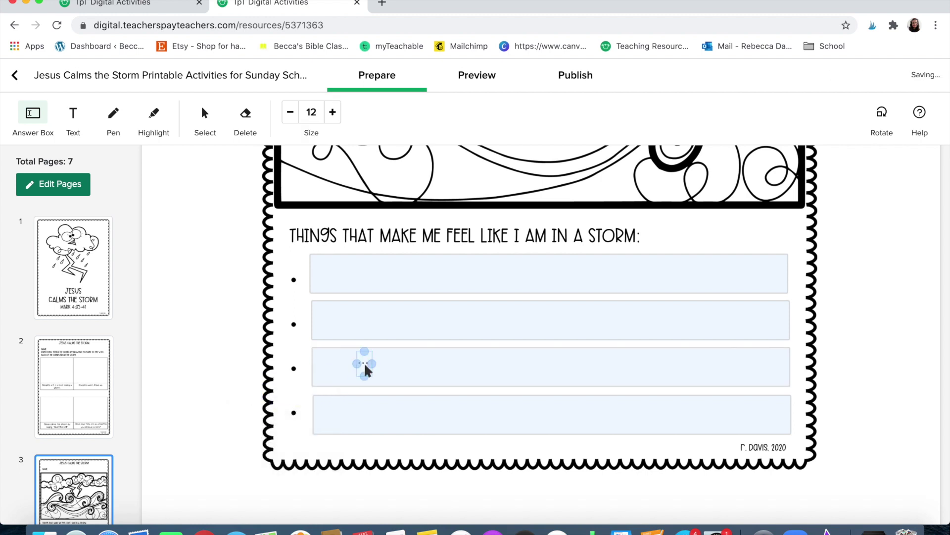
{"action": "key", "text": "BackSpace"}
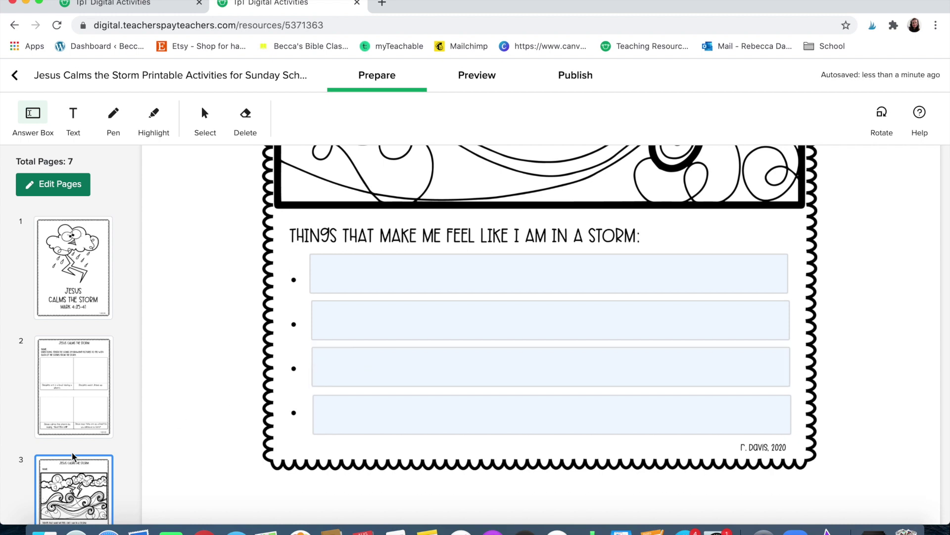
On page 4, draw an answer box over the first line under "Things that make me feel like I am in a calm waters".
{"action": "scroll", "coordinate": [74, 452], "scroll_direction": "down", "scroll_amount": 5}
{"action": "left_click", "coordinate": [73, 456]}
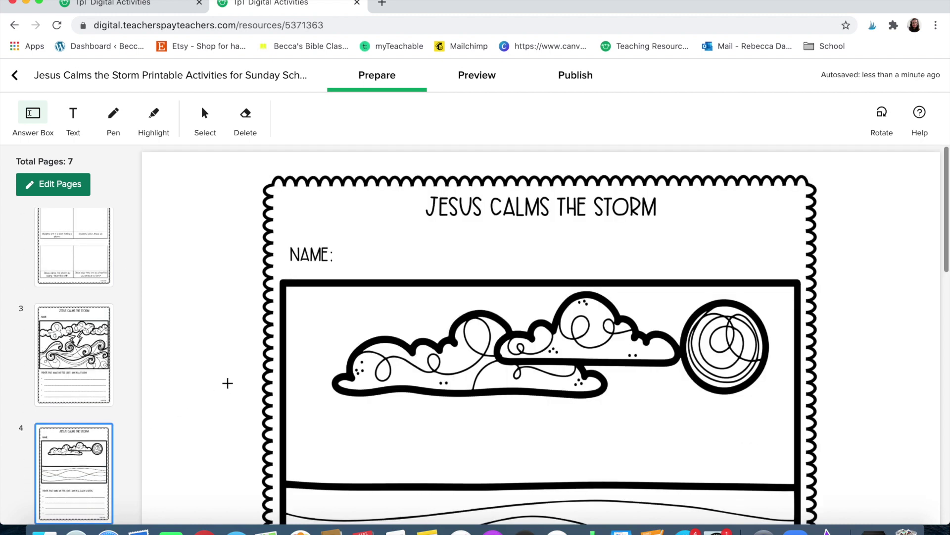
{"action": "scroll", "coordinate": [227, 383], "scroll_direction": "down", "scroll_amount": 6}
{"action": "scroll", "coordinate": [227, 383], "scroll_direction": "down", "scroll_amount": 4}
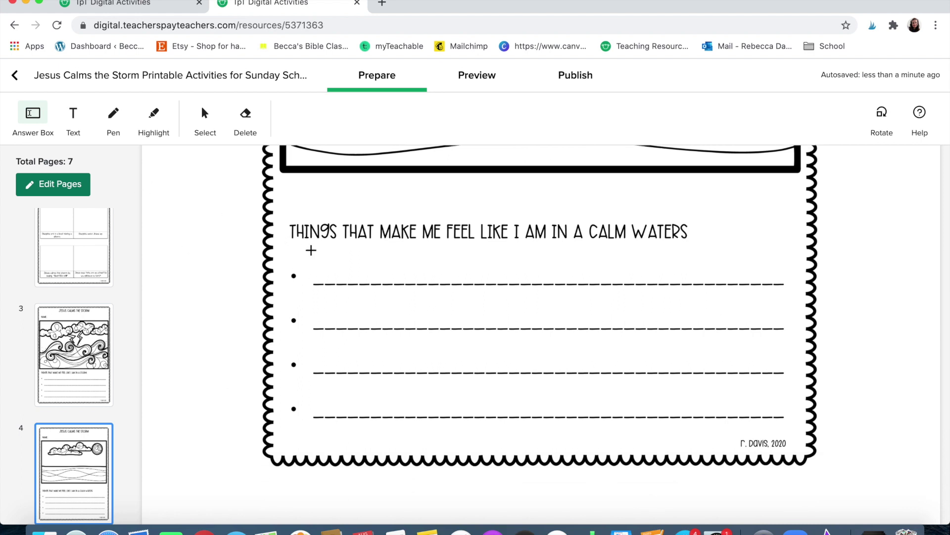
{"action": "left_click_drag", "start_coordinate": [309, 252], "coordinate": [786, 292]}
{"action": "left_click_drag", "start_coordinate": [786, 292], "coordinate": [787, 292]}
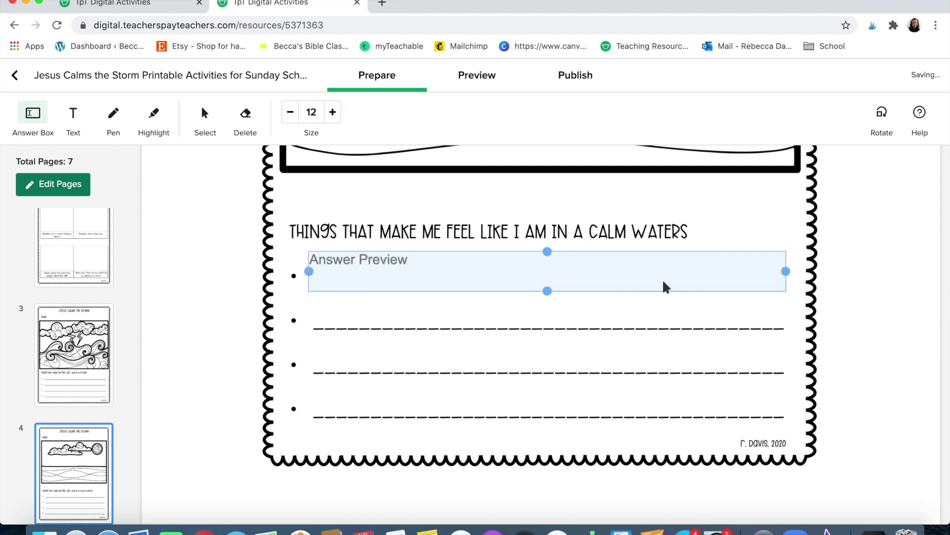
Copy the page 4 answer box and place three pasted copies over the second, third and fourth bullet lines.
{"action": "key", "text": "super+c"}
{"action": "key", "text": "super+v"}
{"action": "left_click_drag", "start_coordinate": [394, 306], "coordinate": [370, 322]}
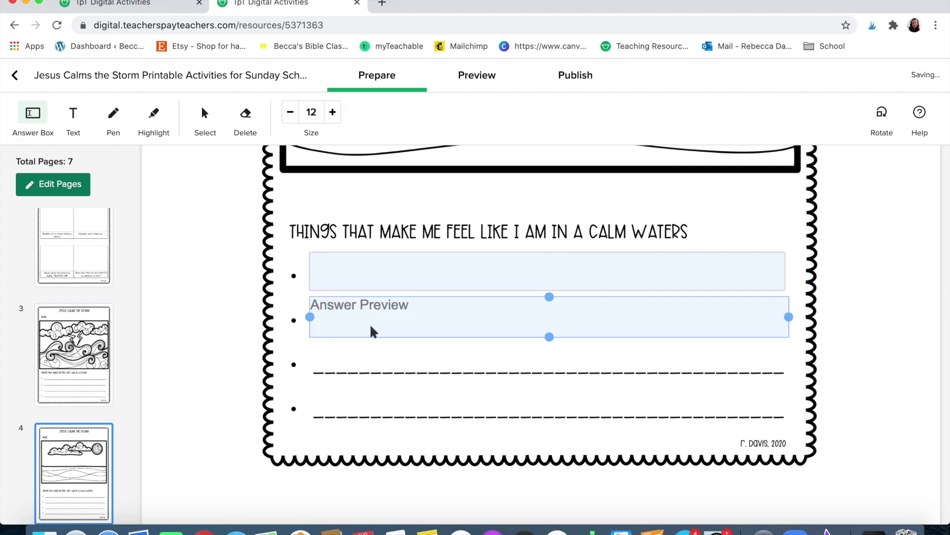
{"action": "key", "text": "super+v"}
{"action": "left_click_drag", "start_coordinate": [416, 301], "coordinate": [353, 411]}
{"action": "key", "text": "super+v"}
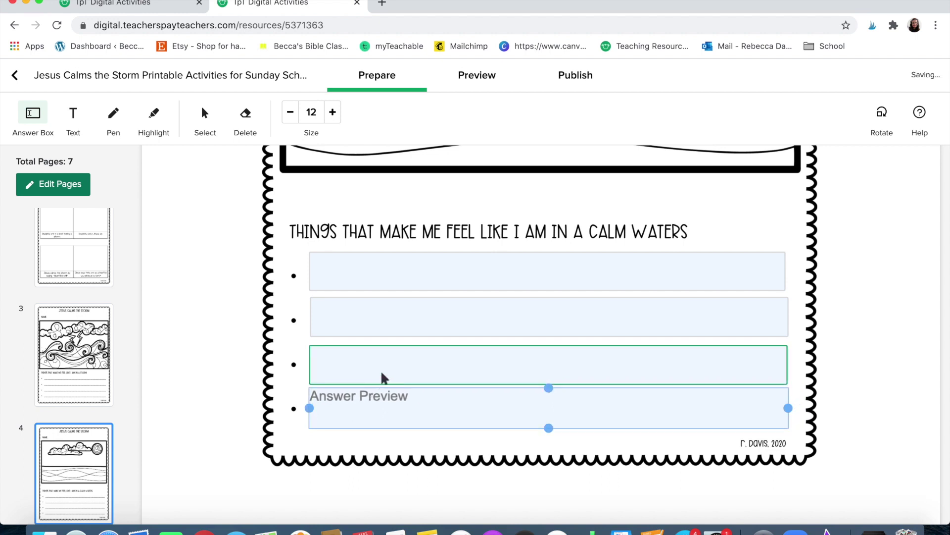
{"action": "left_click", "coordinate": [385, 363]}
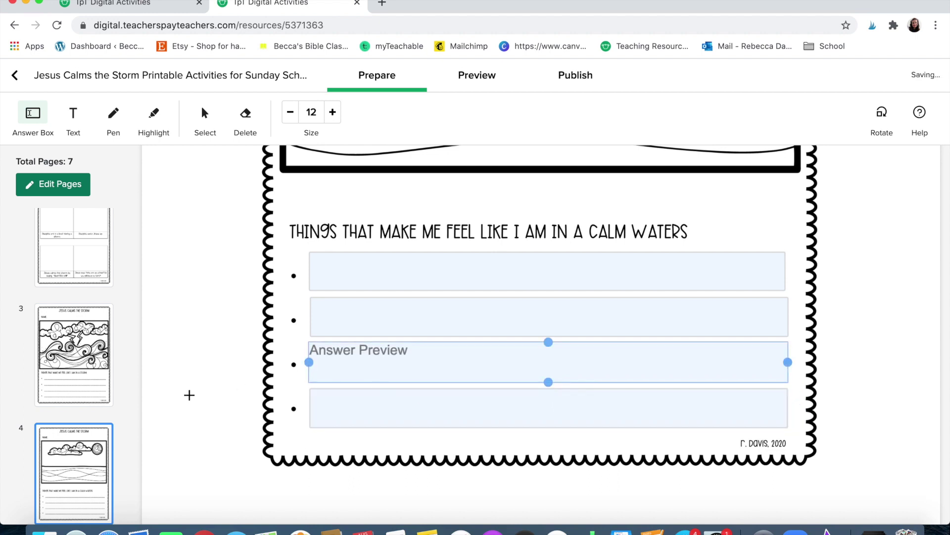
Rotate page 5, the boat coloring page, until its title reads upright in landscape orientation.
{"action": "scroll", "coordinate": [97, 386], "scroll_direction": "down", "scroll_amount": 5}
{"action": "left_click", "coordinate": [94, 379]}
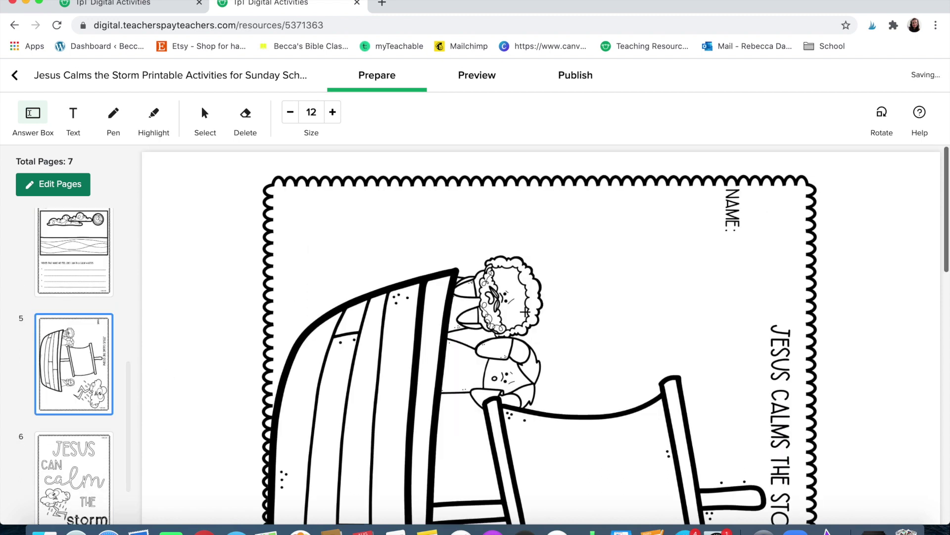
{"action": "left_click", "coordinate": [881, 114]}
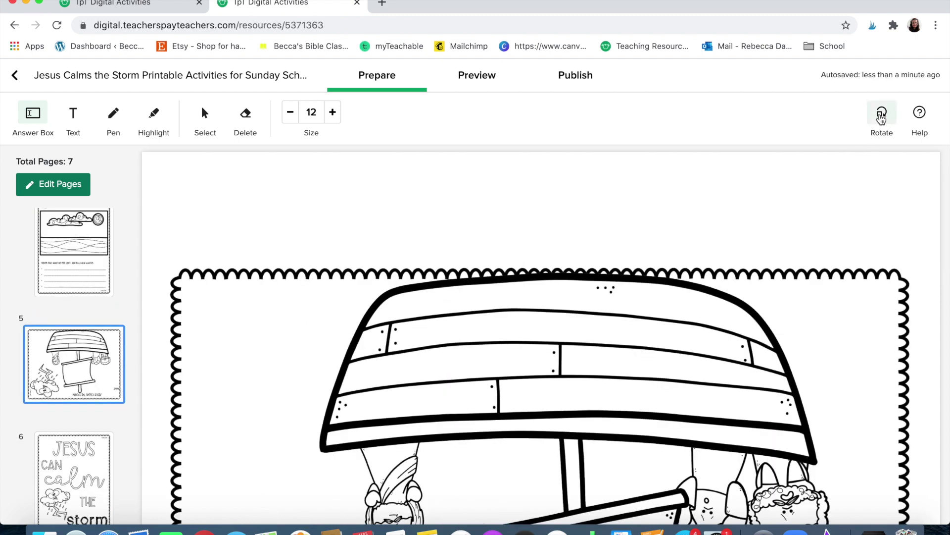
{"action": "left_click", "coordinate": [882, 115]}
{"action": "left_click", "coordinate": [882, 115]}
{"action": "scroll", "coordinate": [694, 317], "scroll_direction": "down", "scroll_amount": 5}
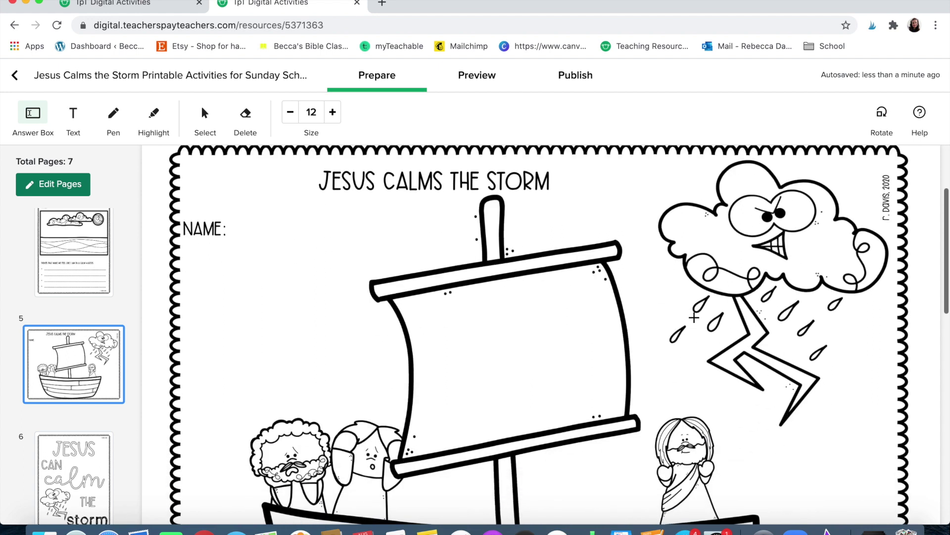
{"action": "scroll", "coordinate": [216, 299], "scroll_direction": "up", "scroll_amount": 3}
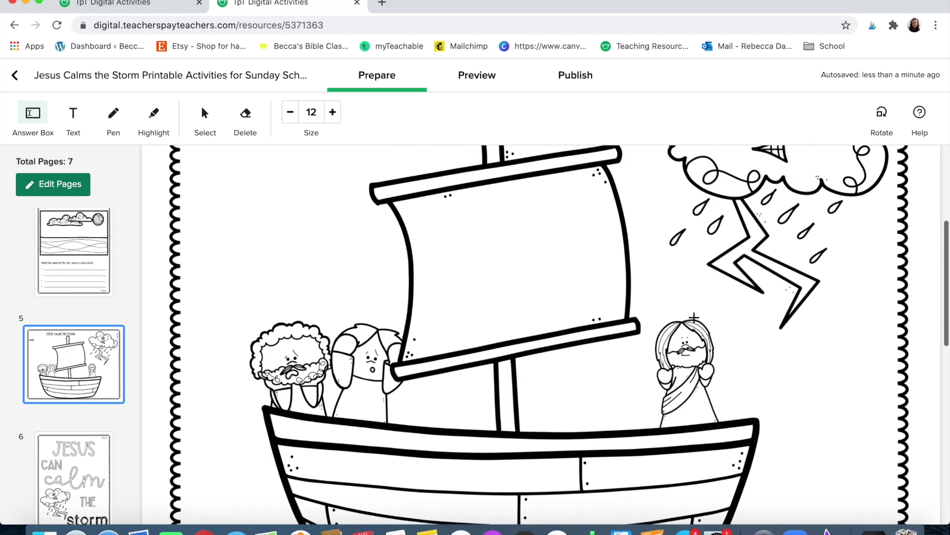
{"action": "scroll", "coordinate": [95, 267], "scroll_direction": "up", "scroll_amount": 5}
Copy the drawing instruction text from page 2 to page 5, placing it above the page border and widening it to one line.
{"action": "left_click", "coordinate": [95, 267]}
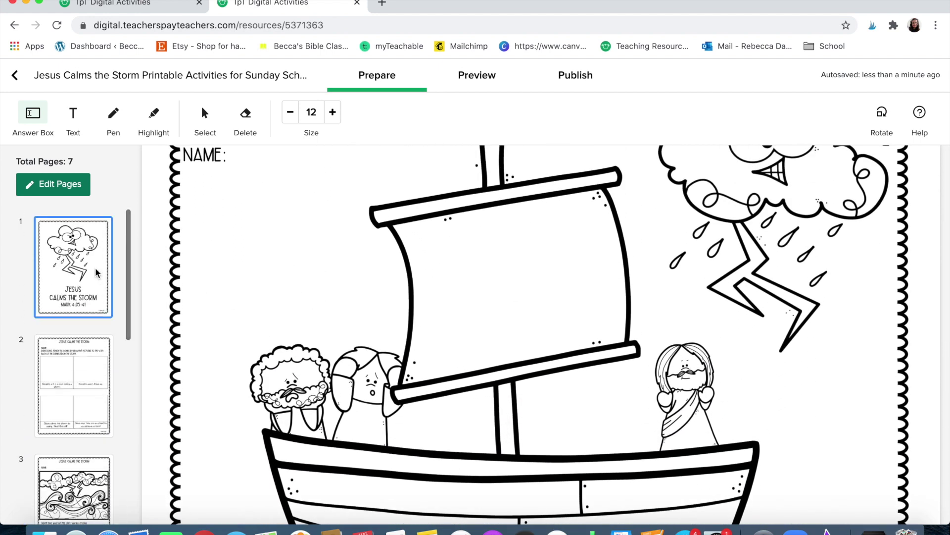
{"action": "left_click", "coordinate": [83, 361]}
{"action": "left_click", "coordinate": [240, 376]}
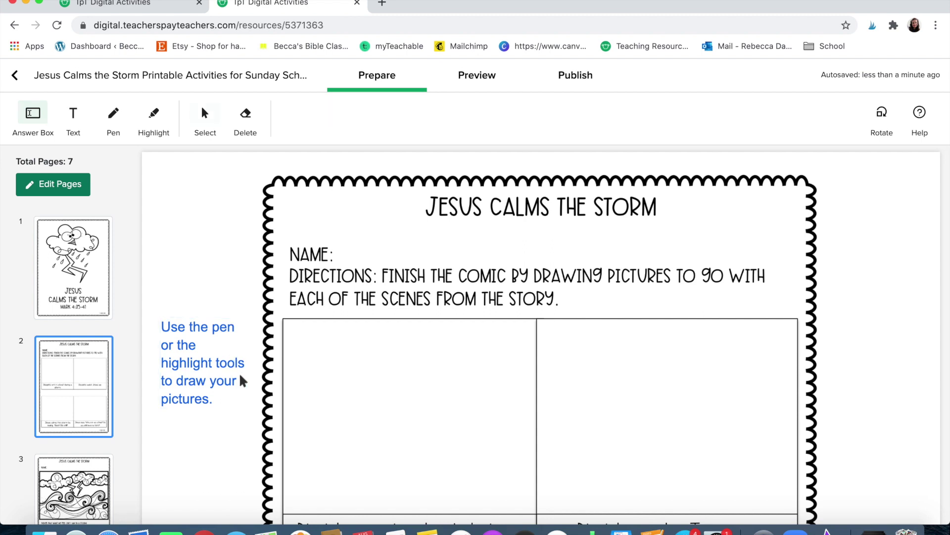
{"action": "left_click", "coordinate": [189, 359]}
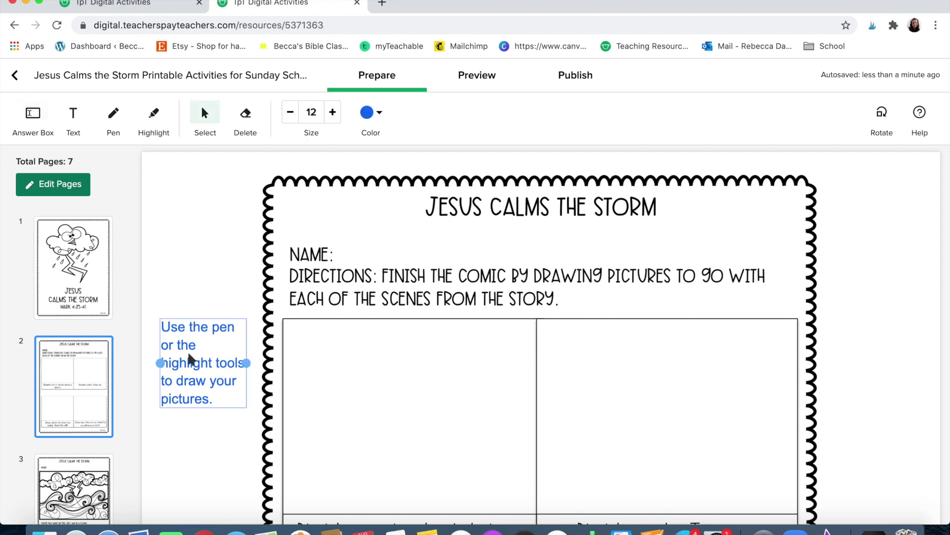
{"action": "scroll", "coordinate": [75, 405], "scroll_direction": "down", "scroll_amount": 10}
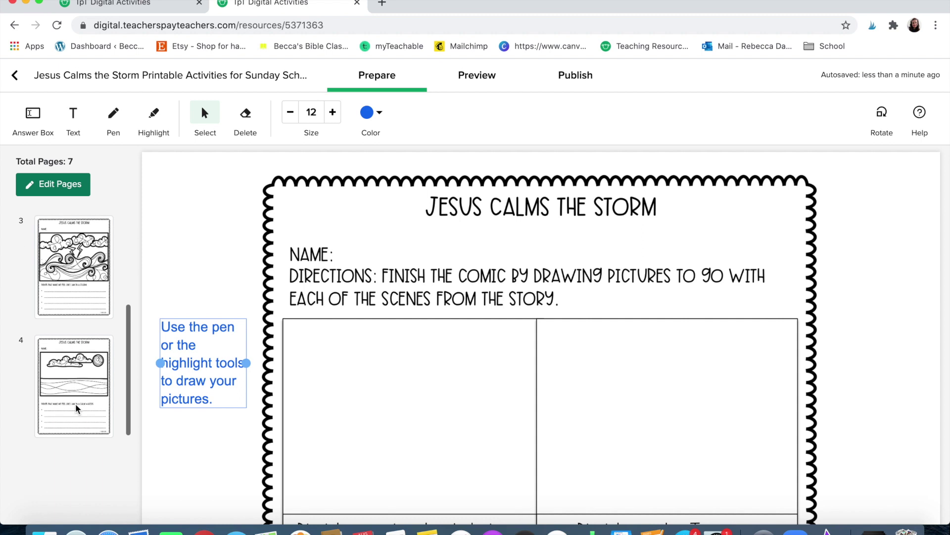
{"action": "left_click", "coordinate": [76, 408]}
{"action": "key", "text": "ctrl+v"}
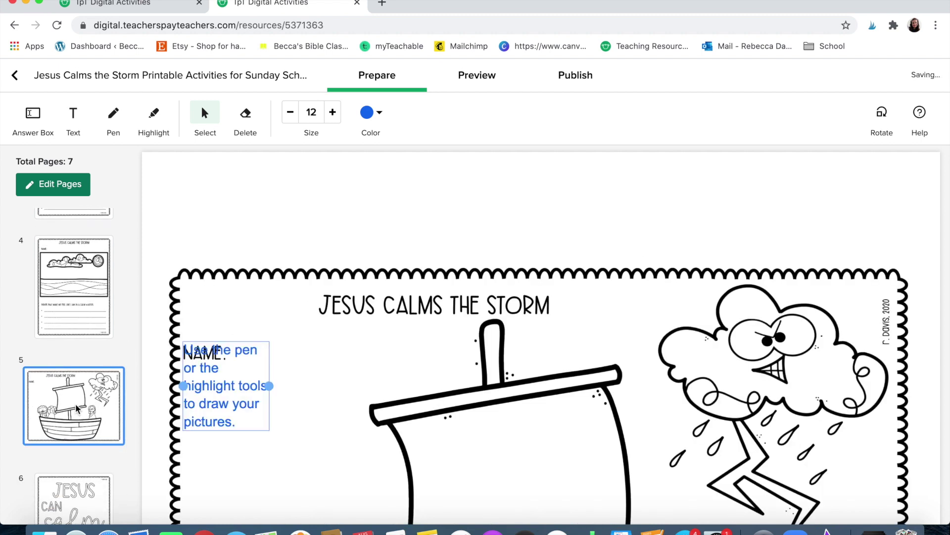
{"action": "mouse_move", "coordinate": [224, 403]}
{"action": "left_mouse_down"}
{"action": "mouse_move", "coordinate": [243, 351]}
{"action": "mouse_move", "coordinate": [259, 234]}
{"action": "left_mouse_up"}
{"action": "mouse_move", "coordinate": [303, 209]}
{"action": "left_mouse_down"}
{"action": "mouse_move", "coordinate": [438, 209]}
{"action": "mouse_move", "coordinate": [487, 184]}
{"action": "mouse_move", "coordinate": [568, 178]}
{"action": "left_mouse_up"}
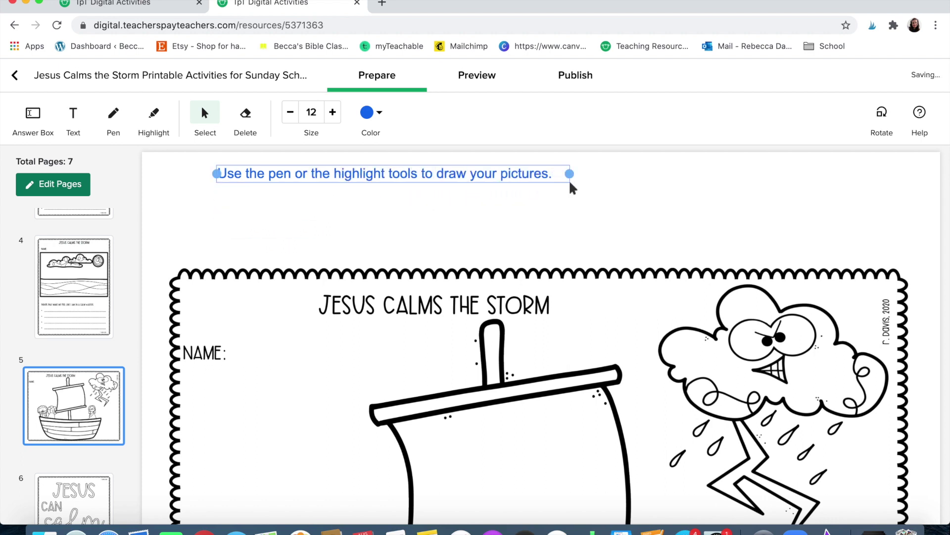
Reword the page 5 instruction to "Use the pen or the highlight tools to color." and move it just above the scalloped border.
{"action": "left_click", "coordinate": [552, 171]}
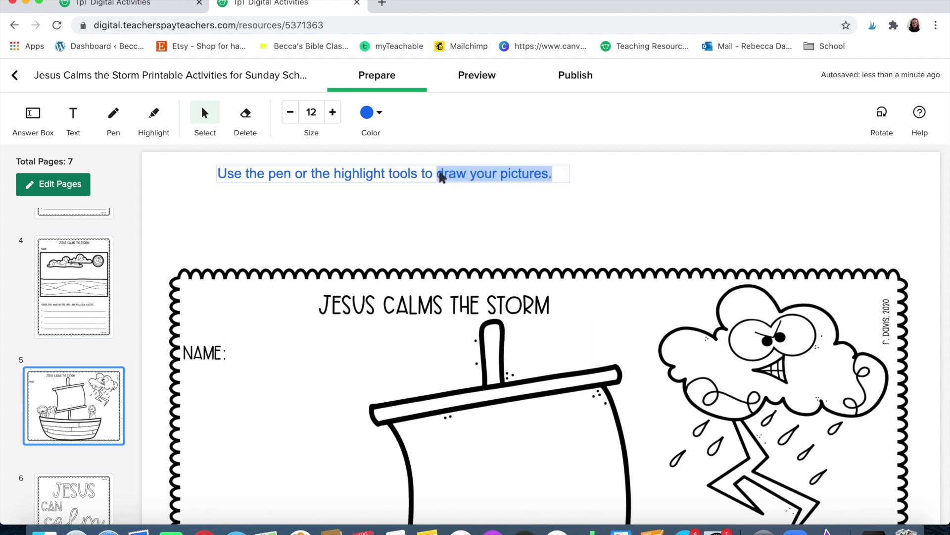
{"action": "type", "text": "colo"}
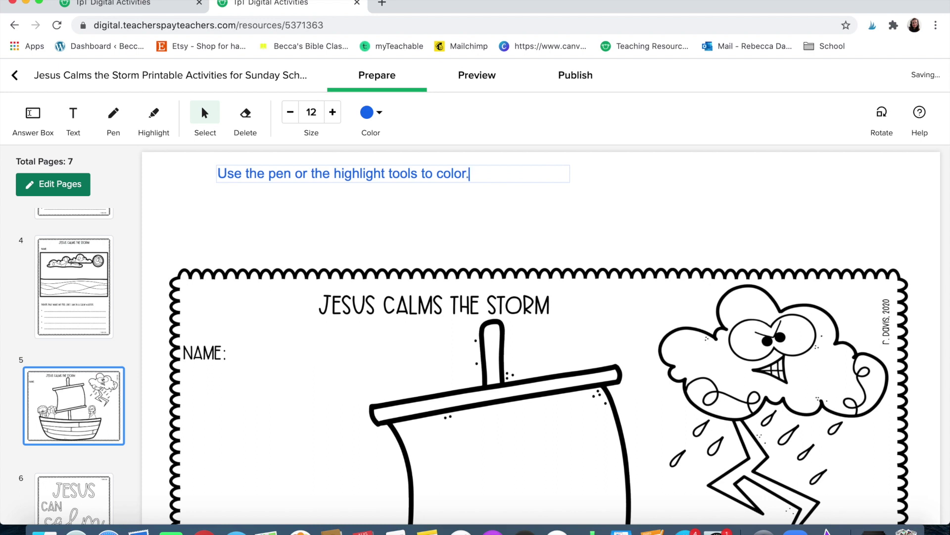
{"action": "left_click", "coordinate": [424, 203]}
{"action": "left_click_drag", "start_coordinate": [463, 177], "coordinate": [448, 210]}
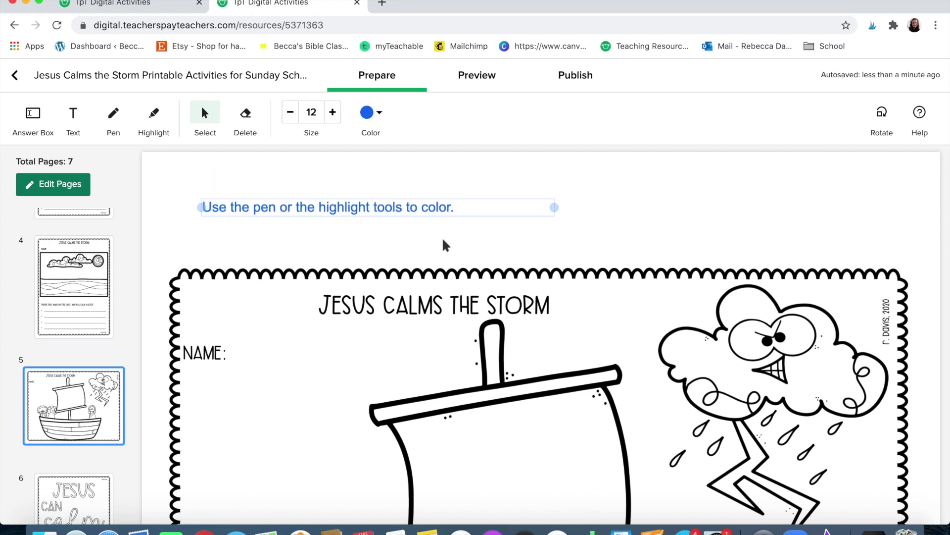
{"action": "left_click_drag", "start_coordinate": [446, 245], "coordinate": [441, 257]}
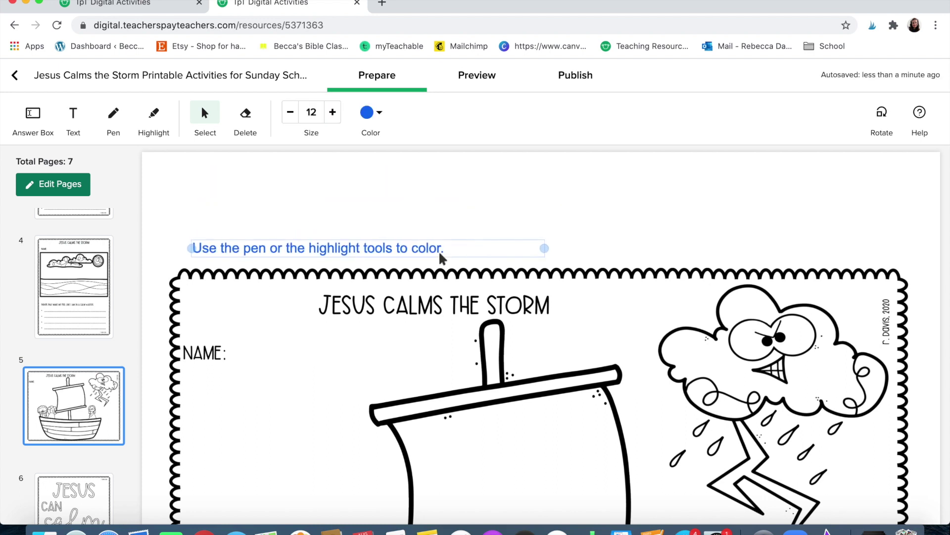
Copy the coloring instruction onto pages 6 and 7, moving it into the blank side margin and narrowing it to wrap beside the border.
{"action": "scroll", "coordinate": [105, 353], "scroll_direction": "down", "scroll_amount": 4}
{"action": "left_click", "coordinate": [101, 358]}
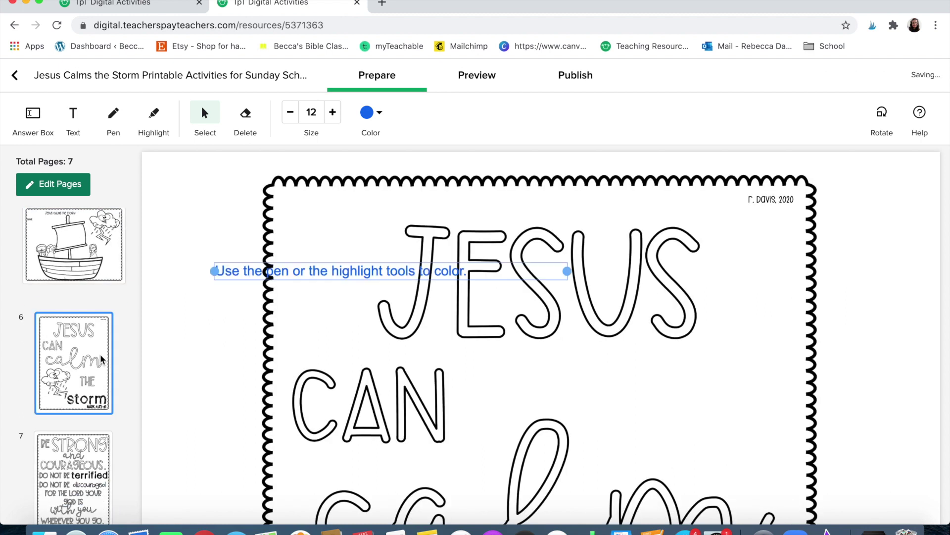
{"action": "left_click_drag", "start_coordinate": [241, 277], "coordinate": [186, 197]}
{"action": "left_click_drag", "start_coordinate": [511, 188], "coordinate": [257, 205]}
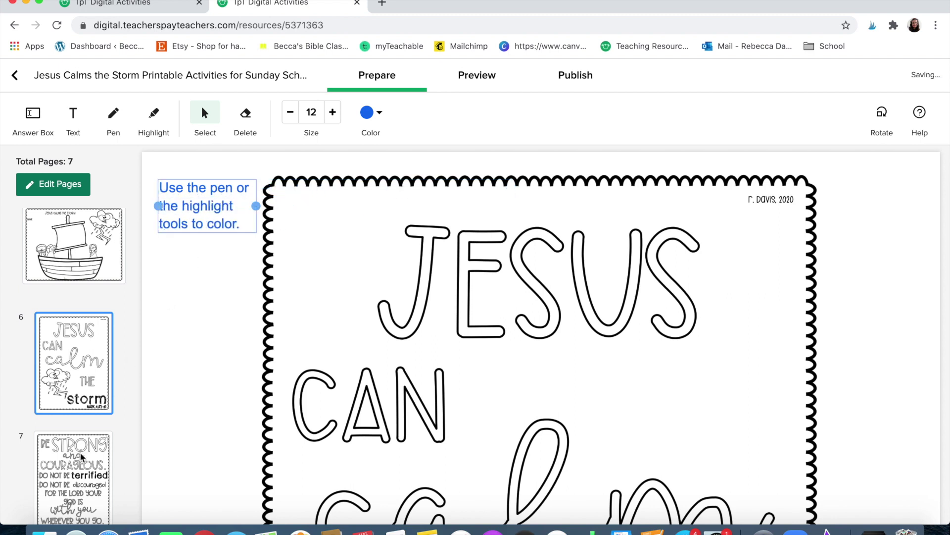
{"action": "left_click", "coordinate": [80, 453]}
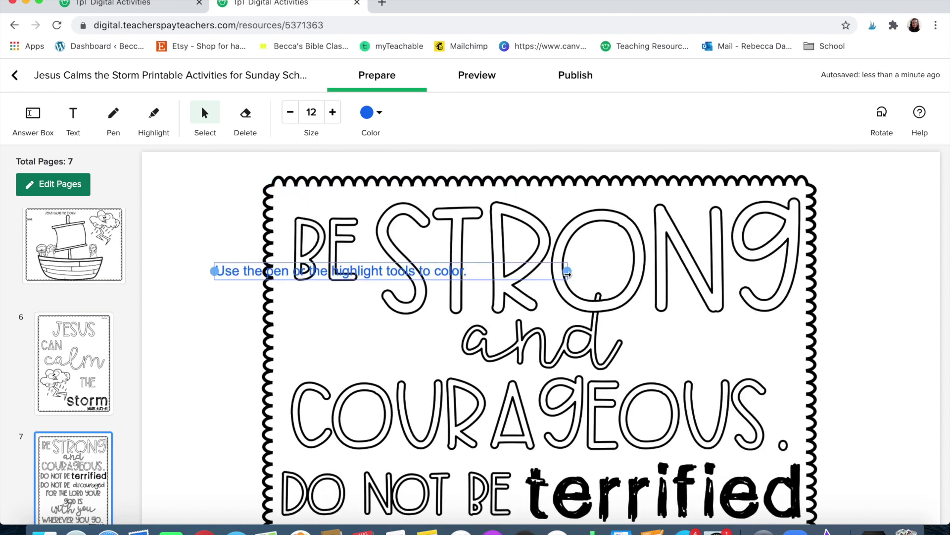
{"action": "left_click_drag", "start_coordinate": [549, 277], "coordinate": [242, 219]}
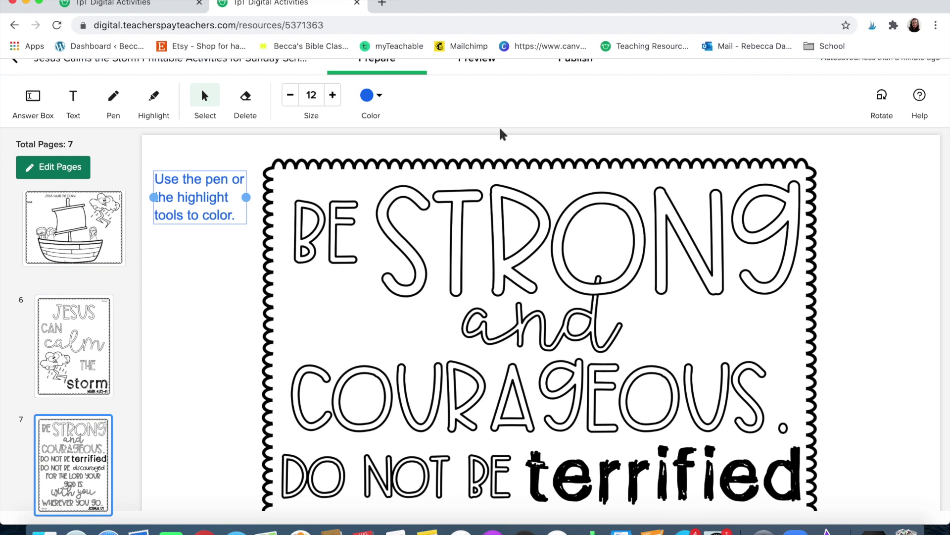
Preview the student version, checking the pages from page 7 back to page 1 and the comic panels on page 2.
{"action": "left_click", "coordinate": [487, 77]}
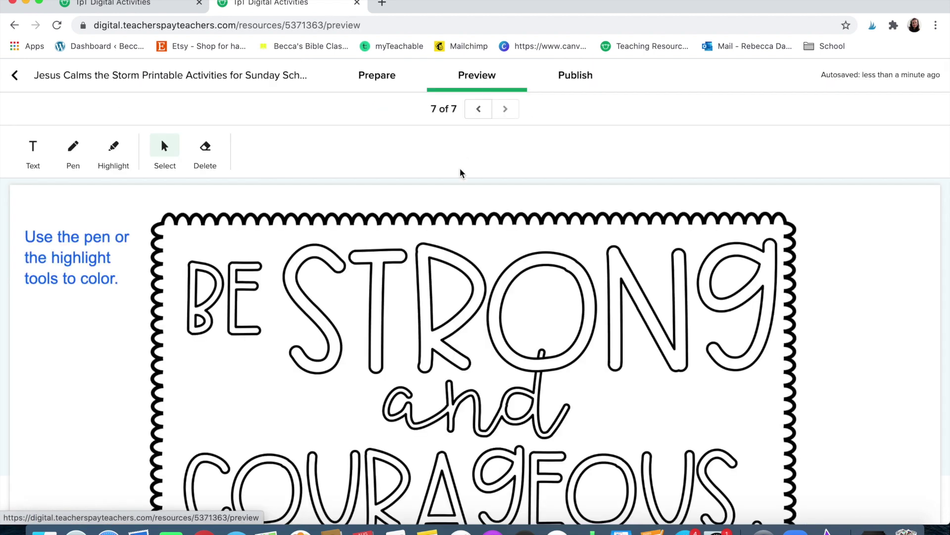
{"action": "scroll", "coordinate": [445, 280], "scroll_direction": "down", "scroll_amount": 15}
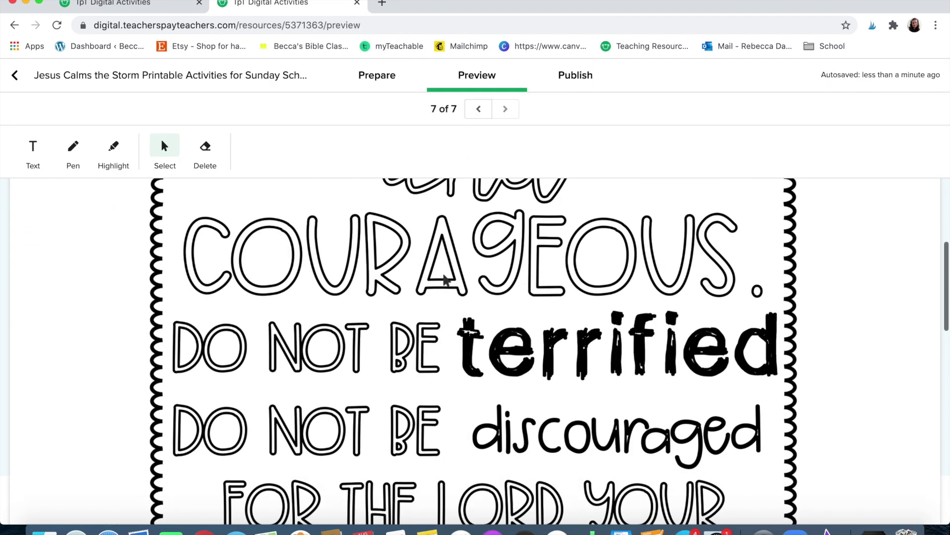
{"action": "scroll", "coordinate": [445, 280], "scroll_direction": "up", "scroll_amount": 3}
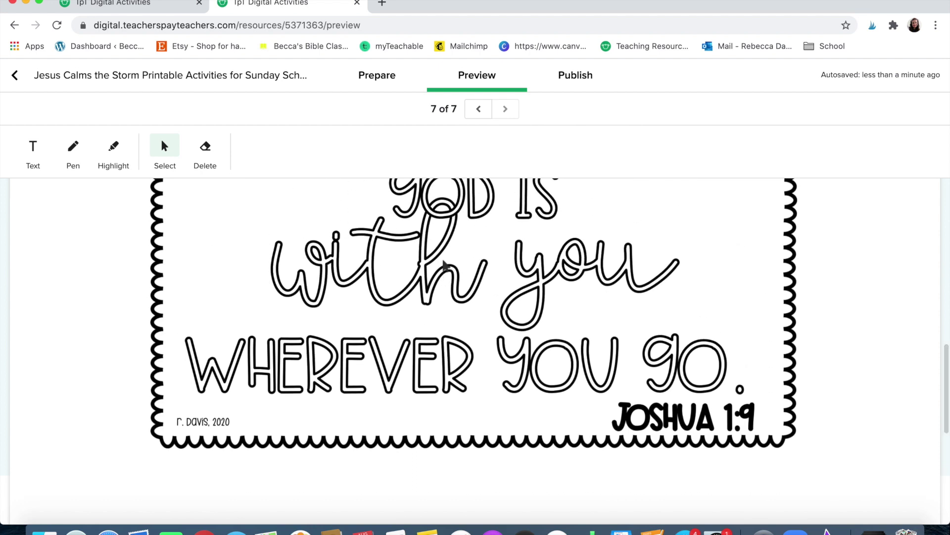
{"action": "left_click", "coordinate": [478, 110]}
{"action": "left_click", "coordinate": [479, 110]}
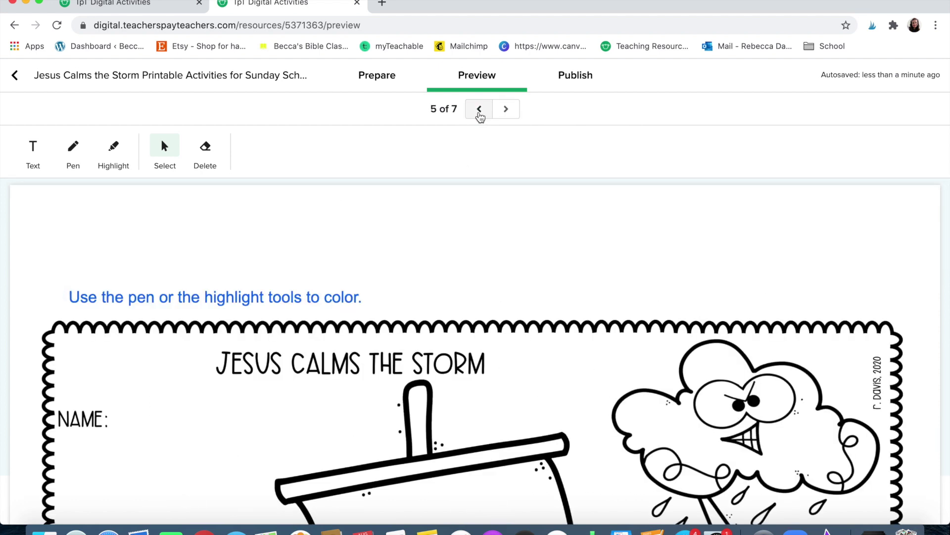
{"action": "left_click", "coordinate": [479, 109]}
{"action": "left_click", "coordinate": [479, 110]}
{"action": "left_click", "coordinate": [479, 110]}
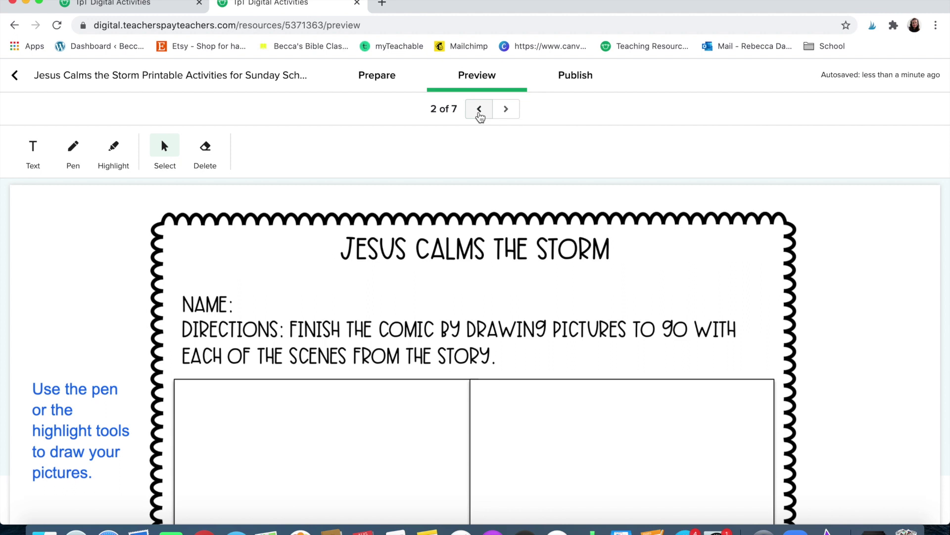
{"action": "left_click", "coordinate": [478, 111]}
{"action": "scroll", "coordinate": [492, 308], "scroll_direction": "down", "scroll_amount": 10}
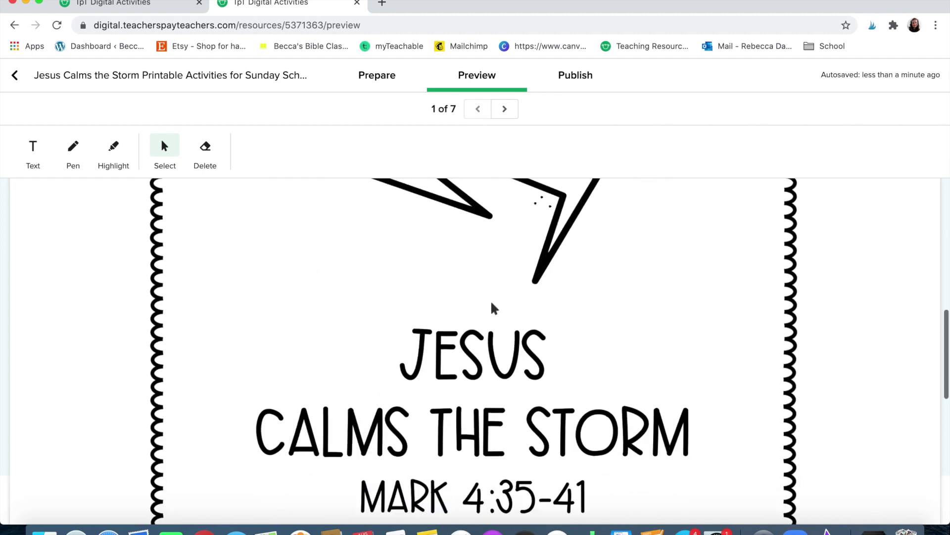
{"action": "left_click", "coordinate": [505, 110]}
{"action": "scroll", "coordinate": [451, 302], "scroll_direction": "down", "scroll_amount": 10}
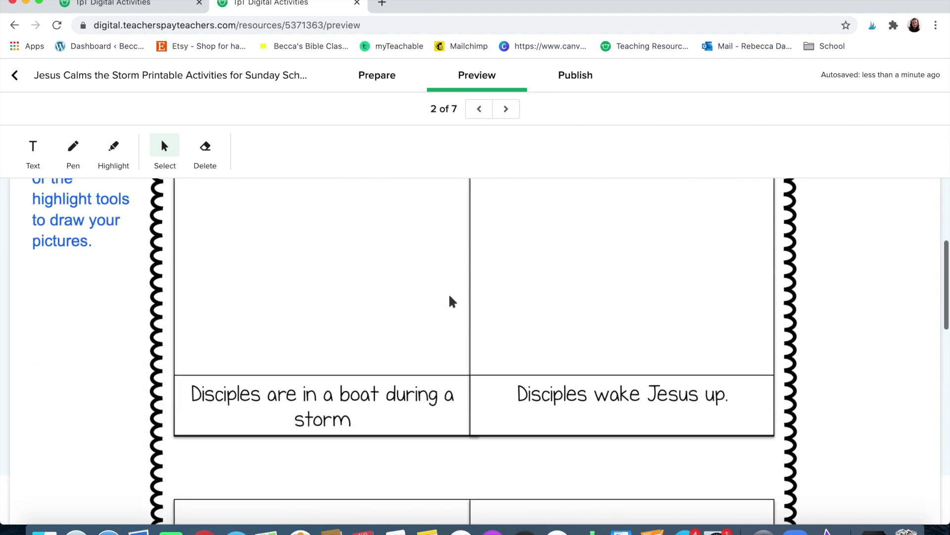
Check pages 2 and 3 in the student preview, activating the first storm answer box on page 3.
{"action": "scroll", "coordinate": [450, 300], "scroll_direction": "up", "scroll_amount": 10}
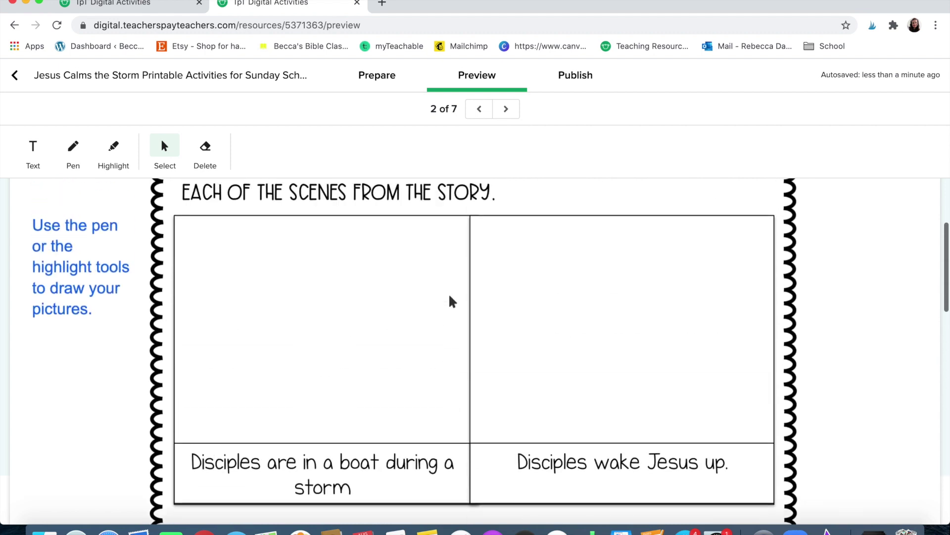
{"action": "left_click", "coordinate": [506, 109]}
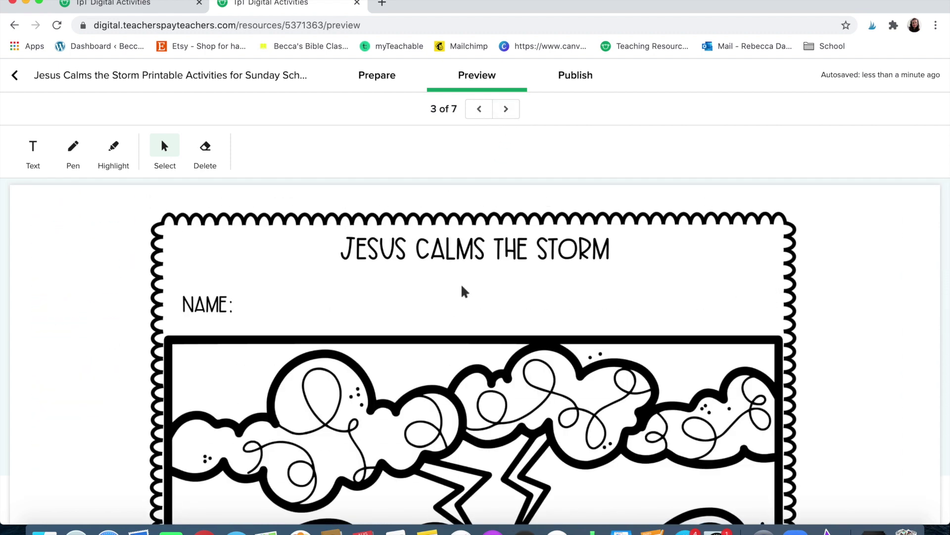
{"action": "scroll", "coordinate": [463, 292], "scroll_direction": "down", "scroll_amount": 6}
{"action": "scroll", "coordinate": [464, 292], "scroll_direction": "up", "scroll_amount": 3}
{"action": "scroll", "coordinate": [464, 292], "scroll_direction": "up", "scroll_amount": 3}
{"action": "left_click", "coordinate": [405, 83]}
{"action": "scroll", "coordinate": [301, 295], "scroll_direction": "down", "scroll_amount": 10}
{"action": "left_click", "coordinate": [293, 315]}
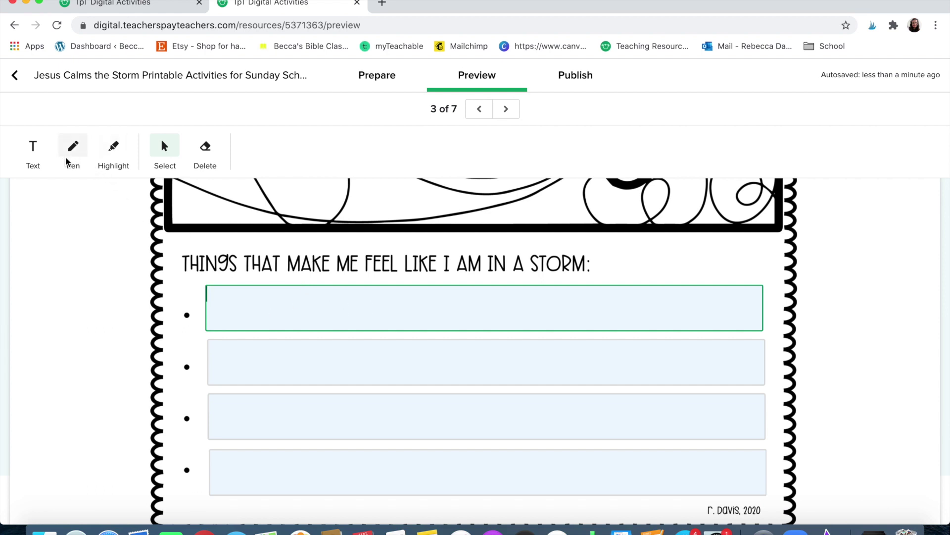
{"action": "scroll", "coordinate": [197, 199], "scroll_direction": "up", "scroll_amount": 10}
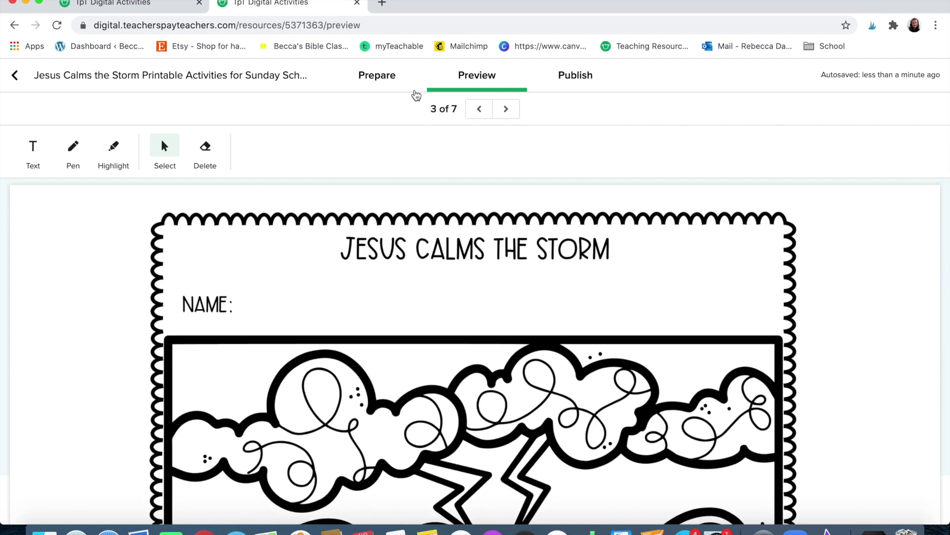
Return to preparing the activity and select the drawing instruction text beside the comic on page 2.
{"action": "left_click", "coordinate": [391, 78]}
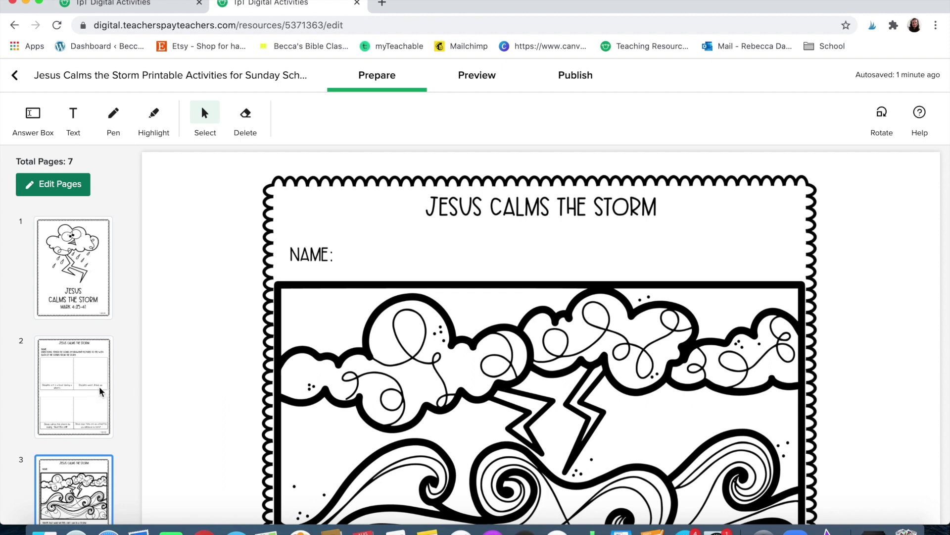
{"action": "left_click", "coordinate": [99, 386]}
{"action": "scroll", "coordinate": [474, 331], "scroll_direction": "down", "scroll_amount": 3}
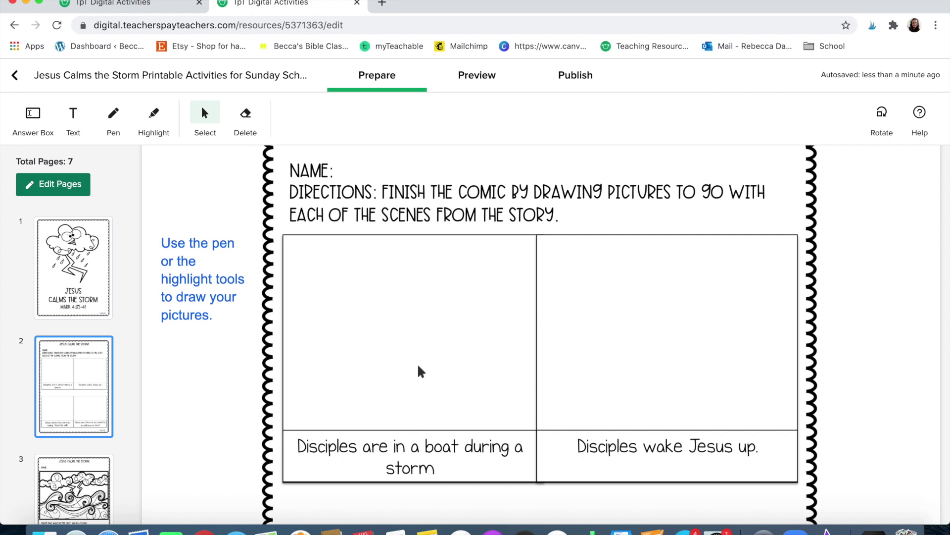
{"action": "left_click", "coordinate": [207, 268]}
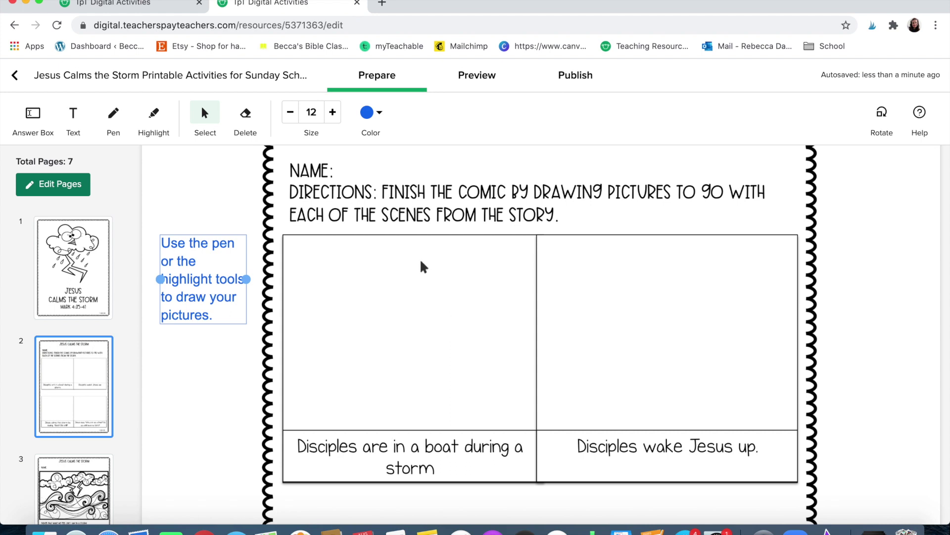
Review which pages of the original PDF can be added back to the activity, and leave without importing any.
{"action": "left_click", "coordinate": [79, 186]}
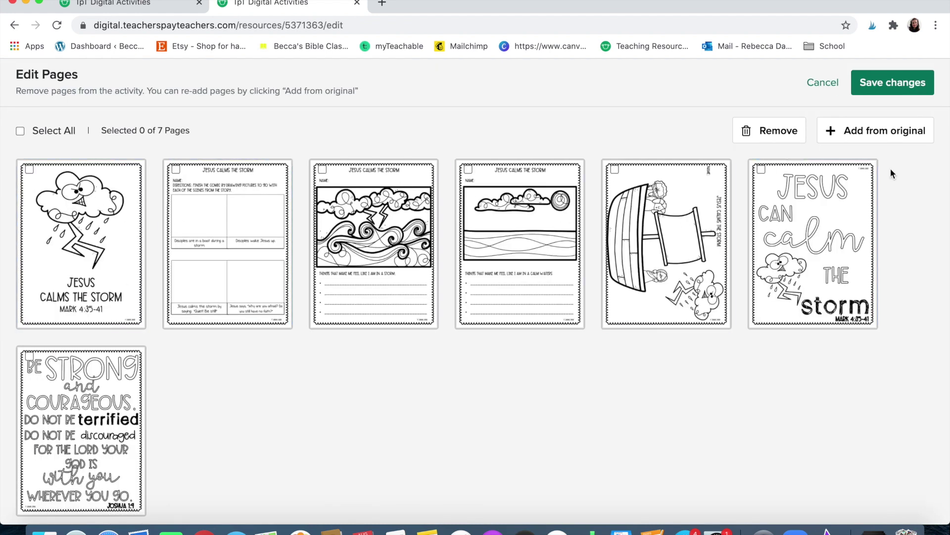
{"action": "left_click", "coordinate": [904, 131]}
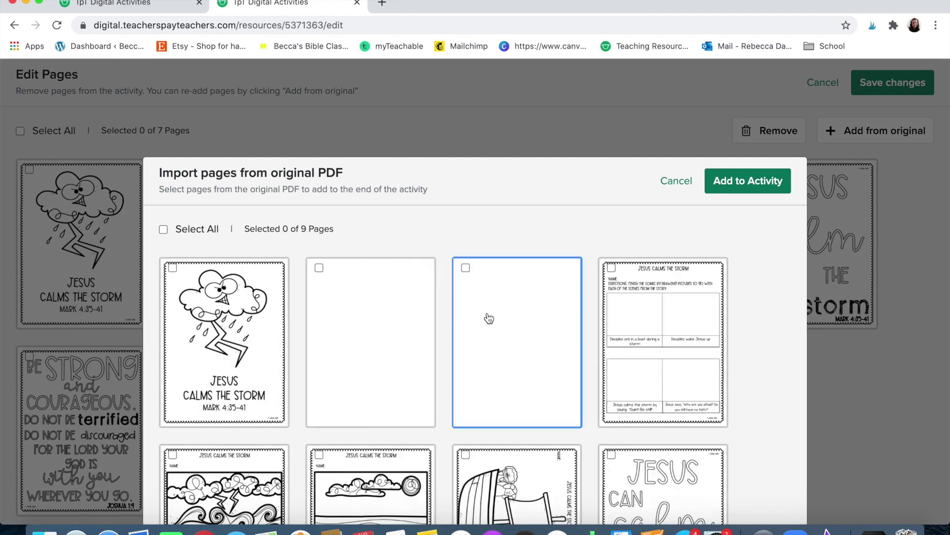
{"action": "scroll", "coordinate": [485, 318], "scroll_direction": "down", "scroll_amount": 3}
{"action": "scroll", "coordinate": [447, 346], "scroll_direction": "down", "scroll_amount": 3}
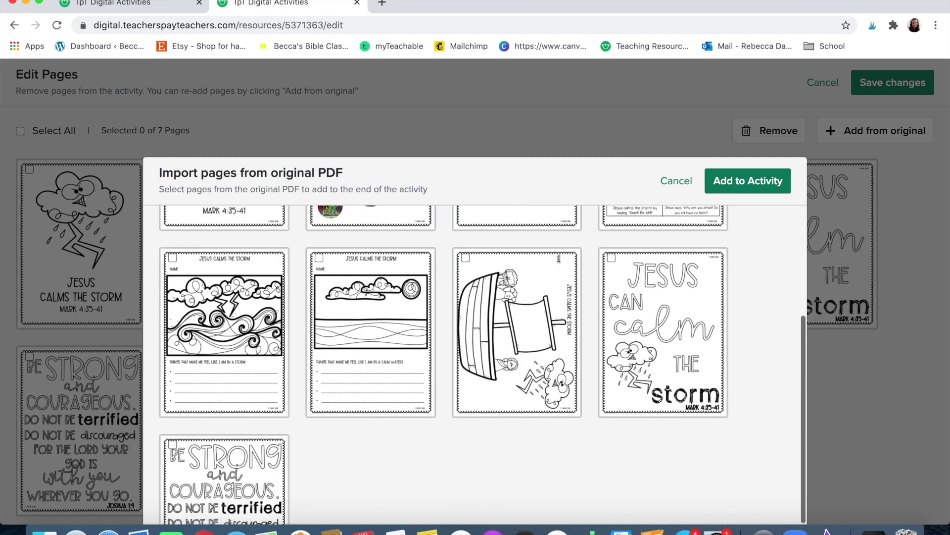
{"action": "scroll", "coordinate": [447, 347], "scroll_direction": "up", "scroll_amount": 5}
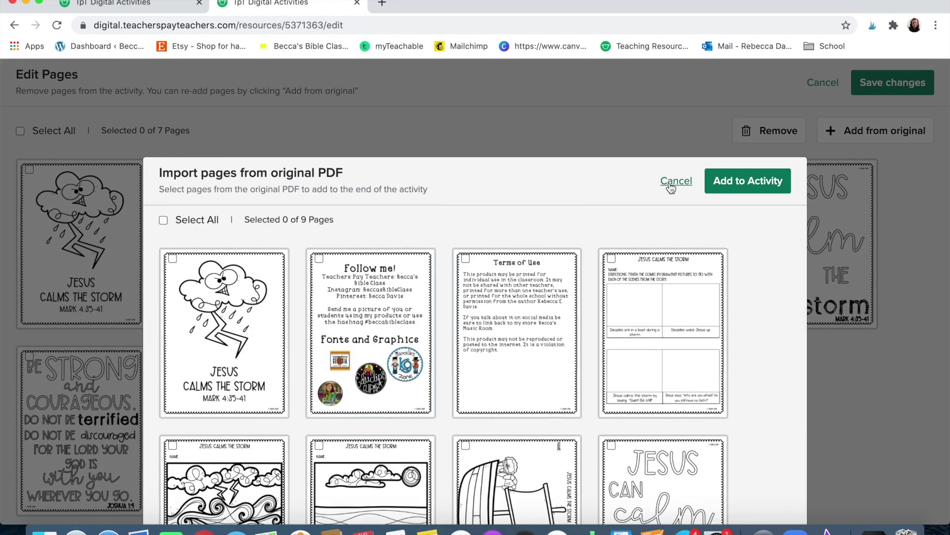
{"action": "left_click", "coordinate": [672, 187]}
{"action": "left_click", "coordinate": [823, 82]}
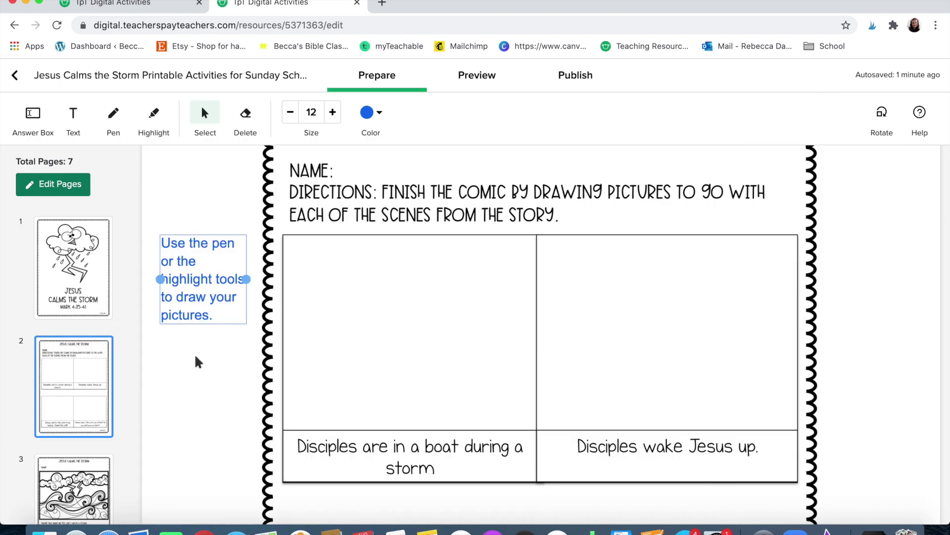
Look over page 1 and publish the Jesus Calms the Storm resource as a TpT Digital Activity.
{"action": "left_click", "coordinate": [76, 296]}
{"action": "scroll", "coordinate": [86, 351], "scroll_direction": "down", "scroll_amount": 7}
{"action": "scroll", "coordinate": [87, 352], "scroll_direction": "up", "scroll_amount": 7}
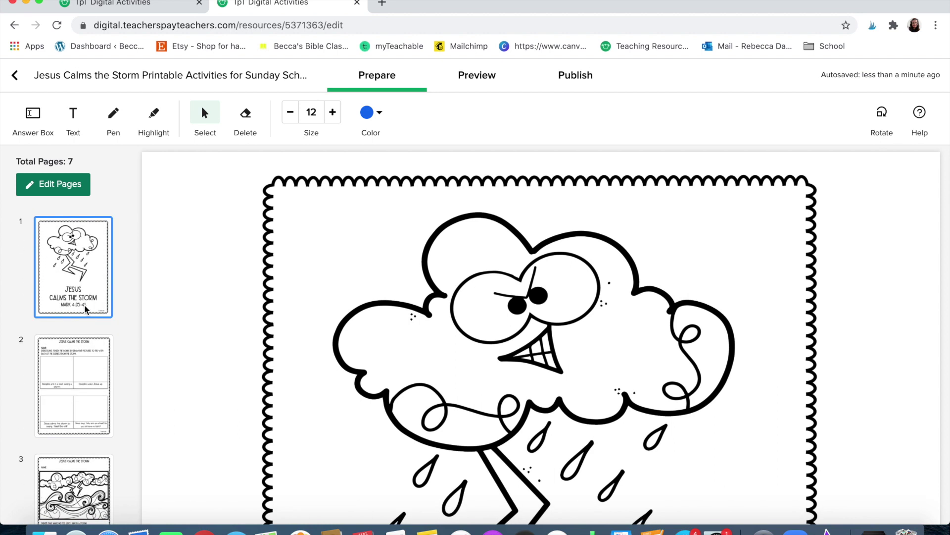
{"action": "left_click", "coordinate": [576, 79]}
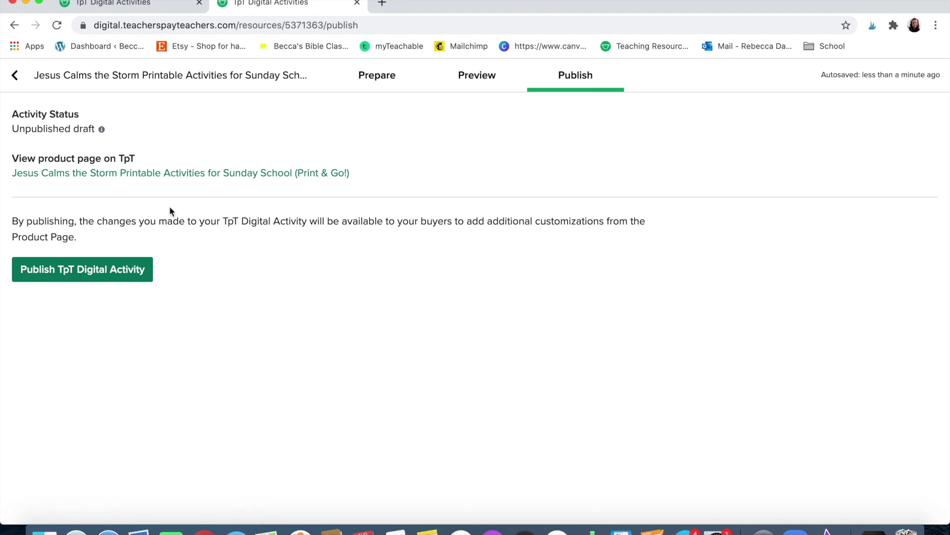
{"action": "left_click", "coordinate": [104, 272]}
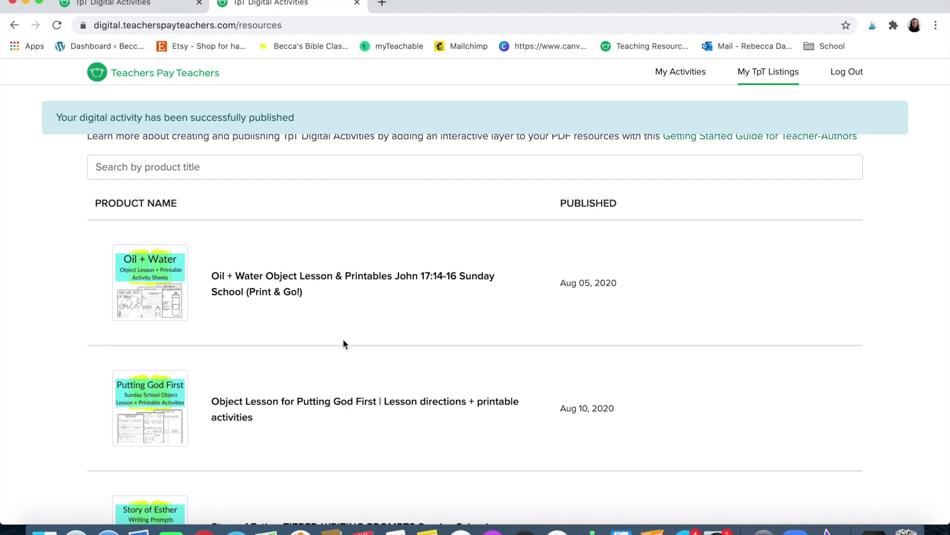
Open the published Oil + Water Object Lesson from the TpT listings and go to its product page.
{"action": "scroll", "coordinate": [343, 340], "scroll_direction": "down", "scroll_amount": 12}
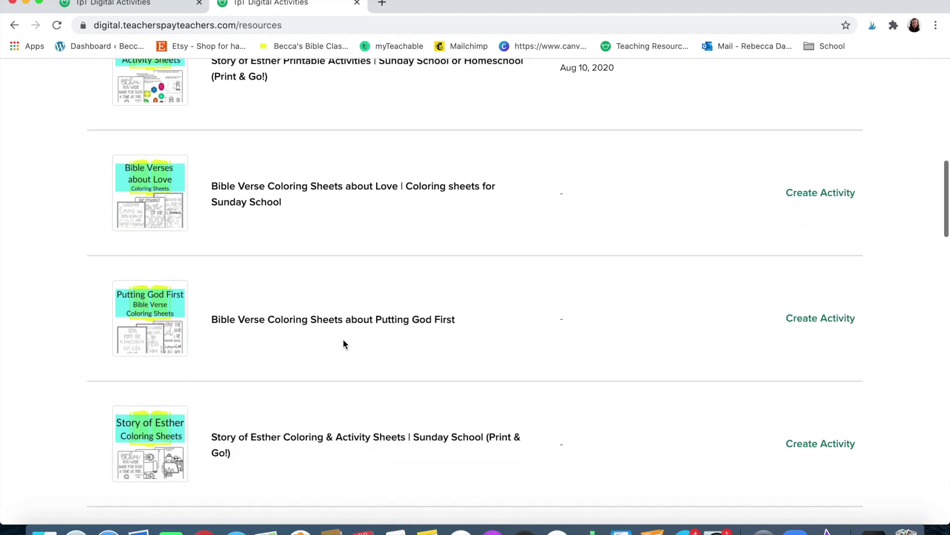
{"action": "scroll", "coordinate": [343, 339], "scroll_direction": "up", "scroll_amount": 15}
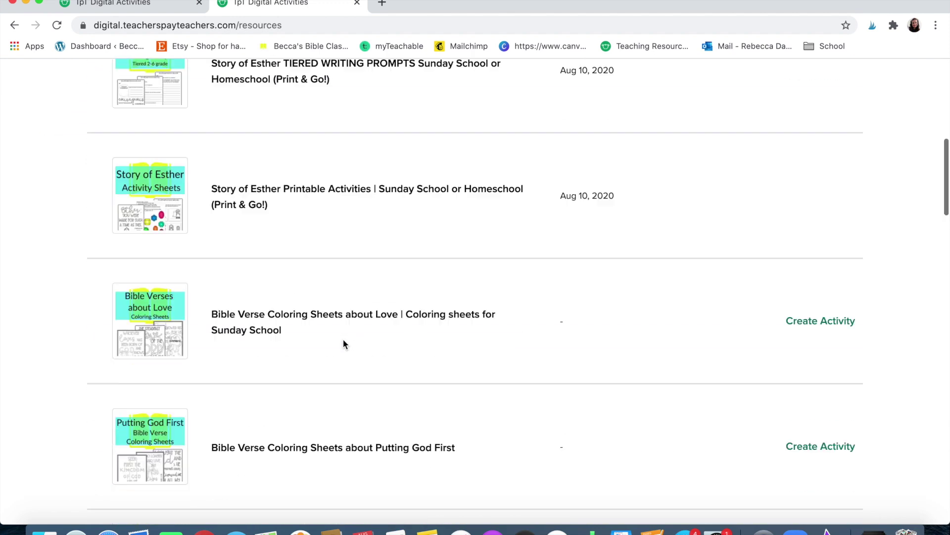
{"action": "scroll", "coordinate": [343, 339], "scroll_direction": "up", "scroll_amount": 3}
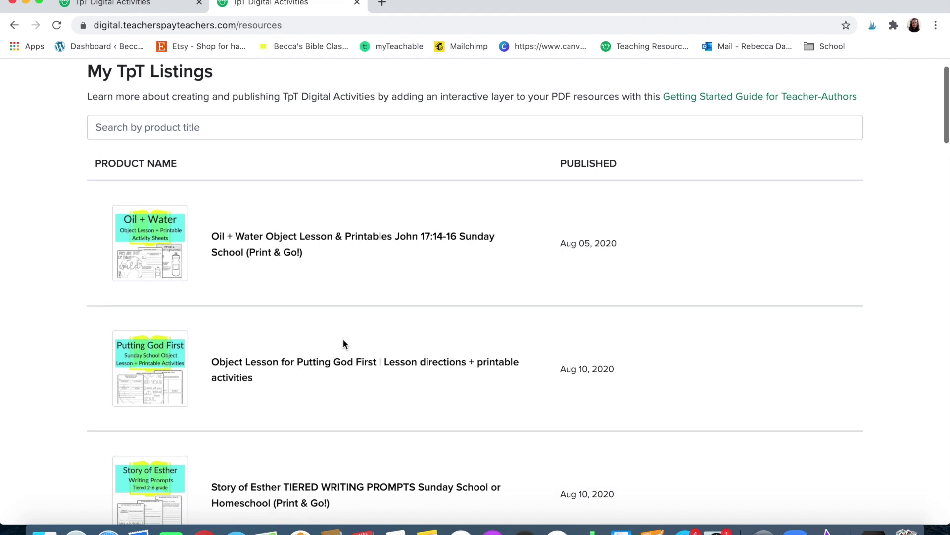
{"action": "left_click", "coordinate": [243, 279]}
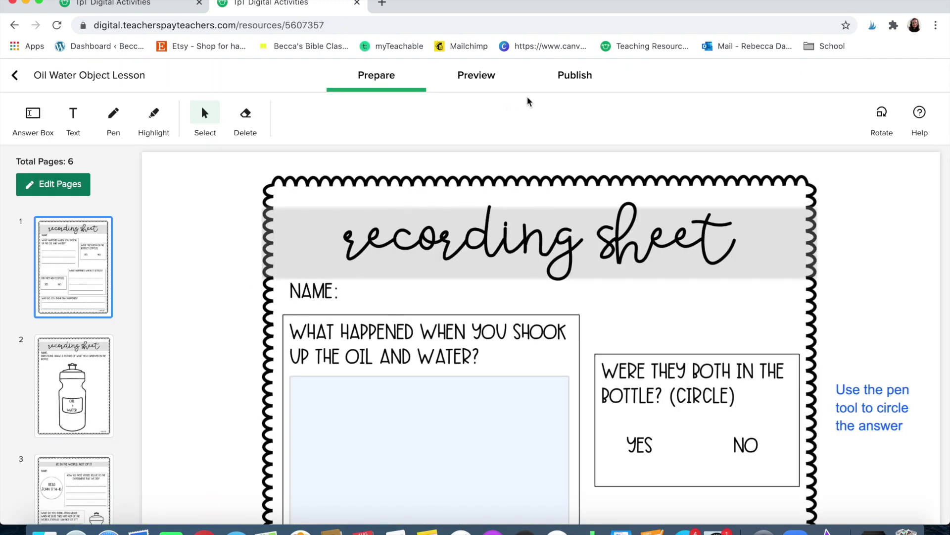
{"action": "left_click", "coordinate": [556, 79]}
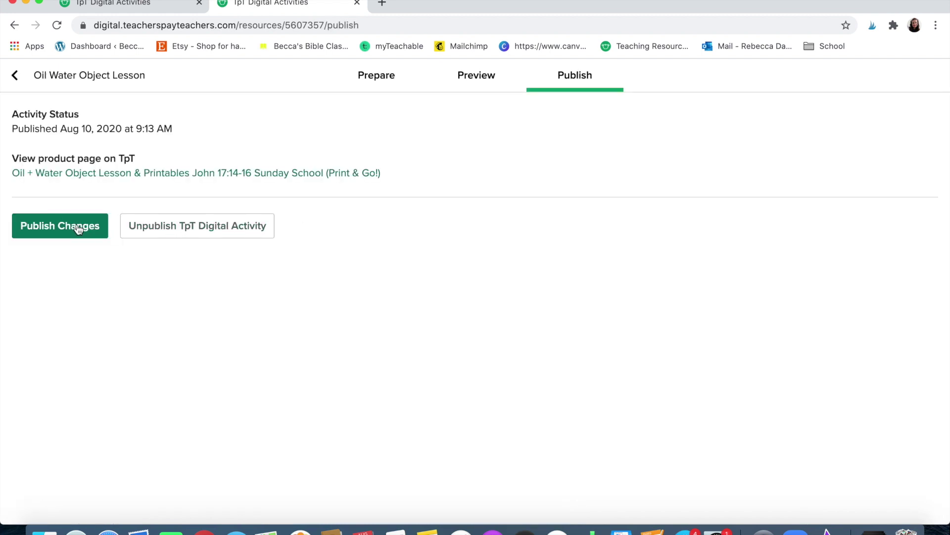
{"action": "left_click", "coordinate": [103, 174]}
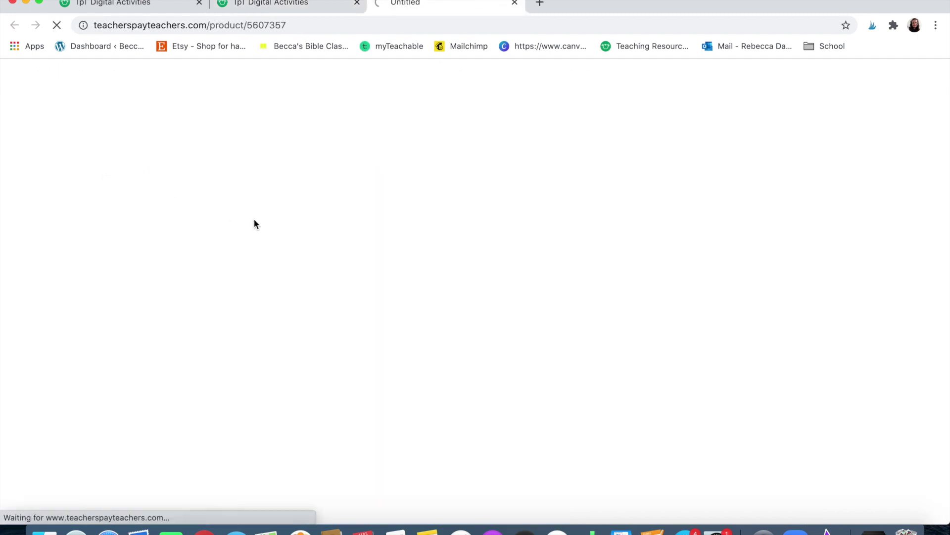
Look through the Oil + Water product page's thumbnail images, and open and close its product preview.
{"action": "scroll", "coordinate": [501, 260], "scroll_direction": "down", "scroll_amount": 3}
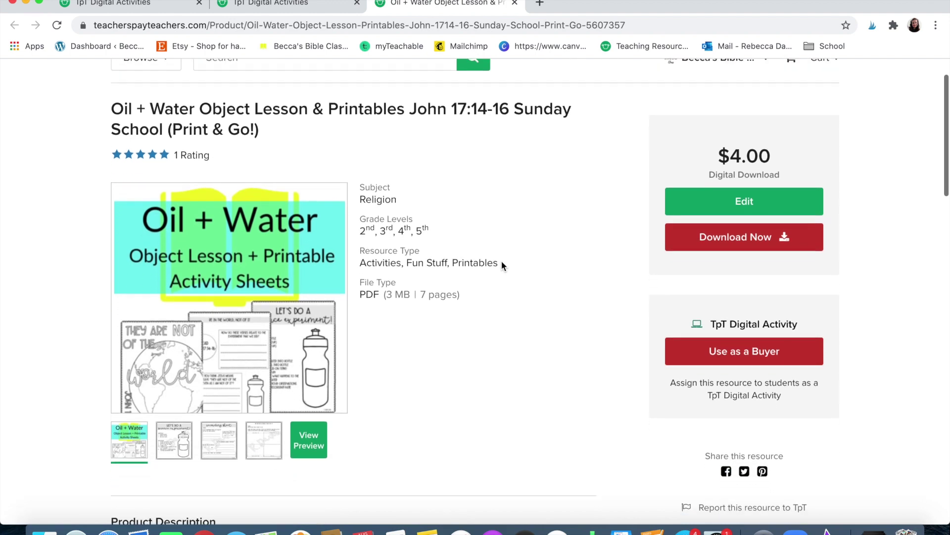
{"action": "left_click", "coordinate": [170, 426]}
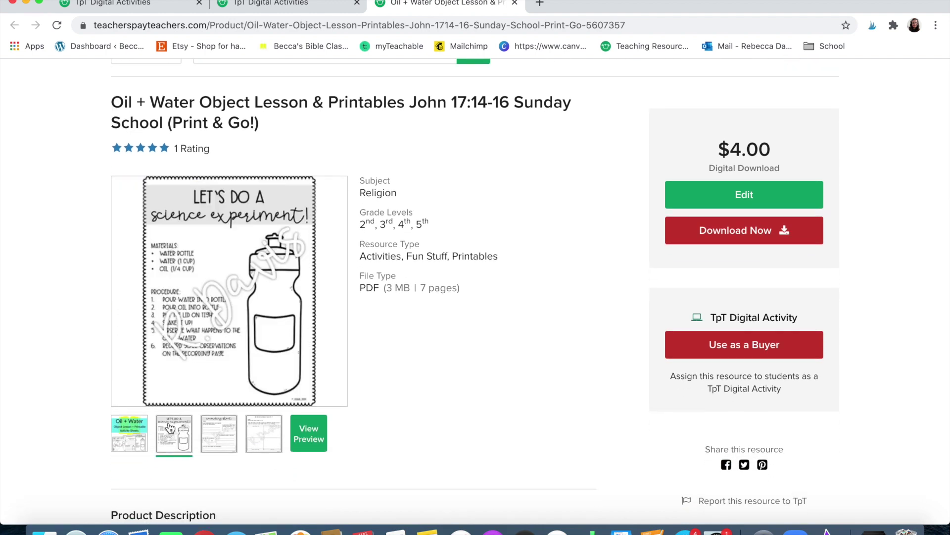
{"action": "left_click", "coordinate": [208, 432]}
{"action": "left_click", "coordinate": [253, 435]}
{"action": "left_click", "coordinate": [308, 434]}
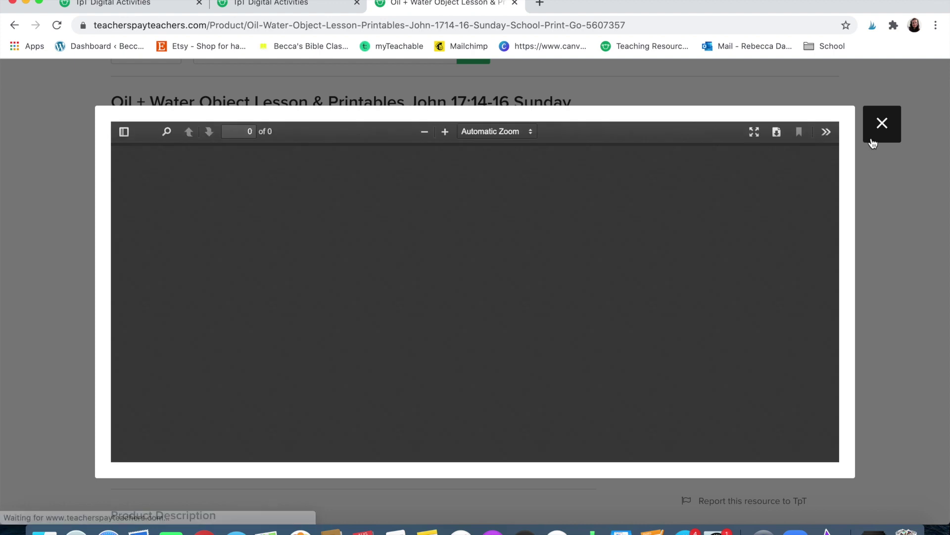
{"action": "left_click", "coordinate": [882, 122]}
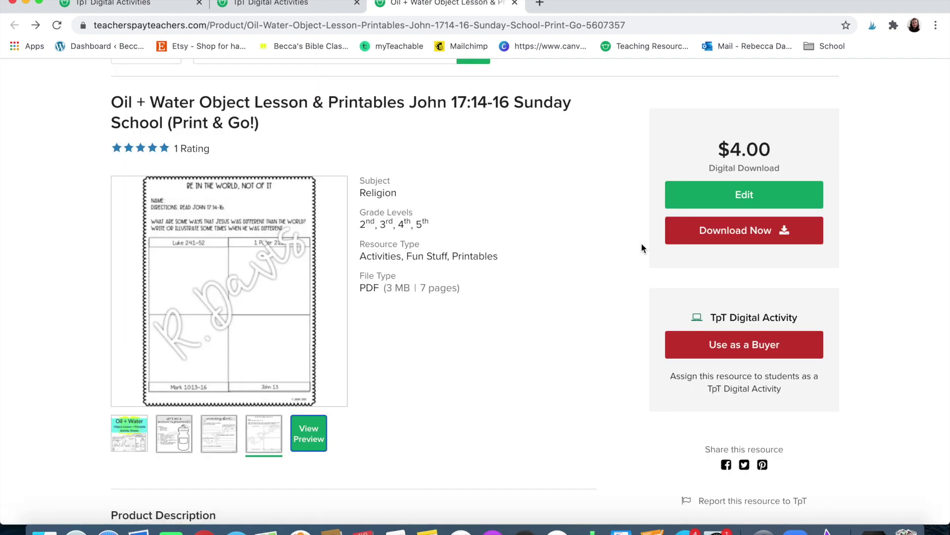
Look over the Oil + Water product page and open its TpT Digital Activity as a buyer.
{"action": "scroll", "coordinate": [642, 248], "scroll_direction": "down", "scroll_amount": 1}
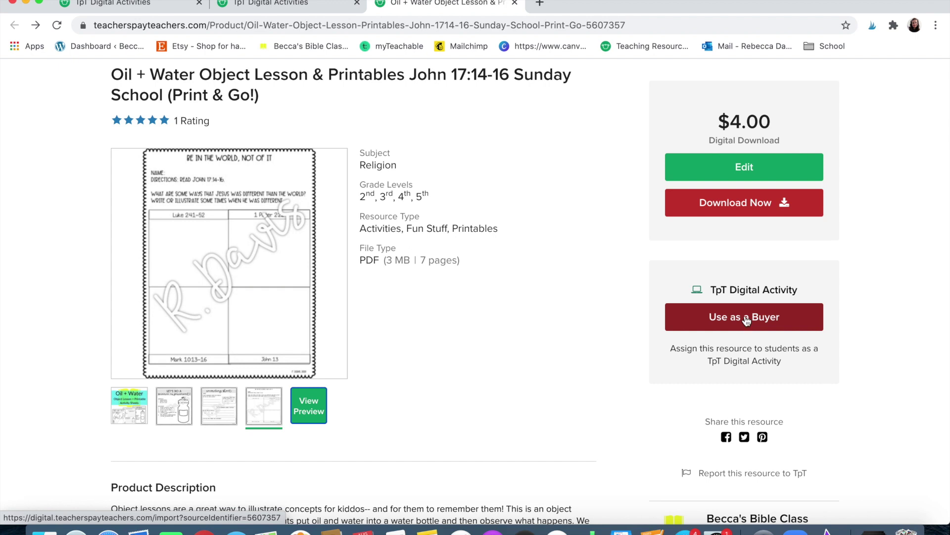
{"action": "scroll", "coordinate": [640, 332], "scroll_direction": "down", "scroll_amount": 3}
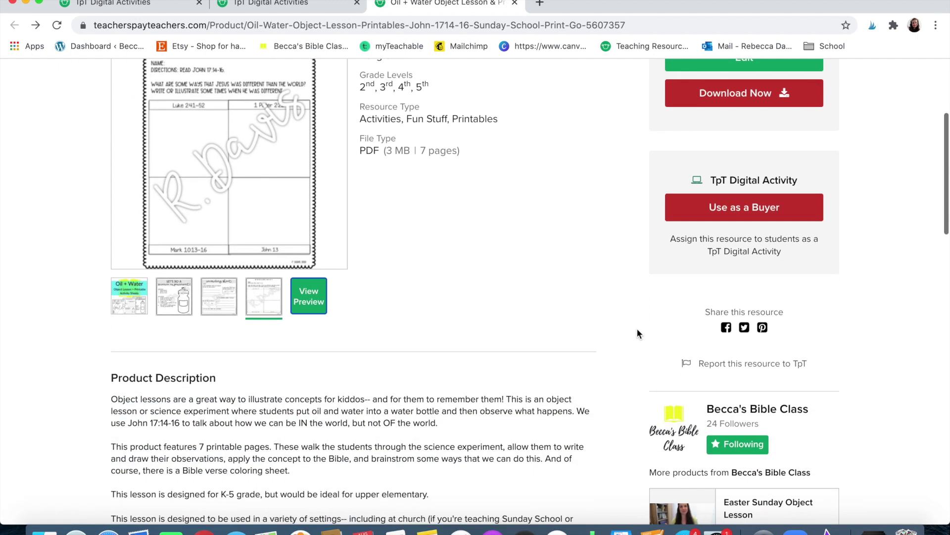
{"action": "scroll", "coordinate": [637, 328], "scroll_direction": "up", "scroll_amount": 3}
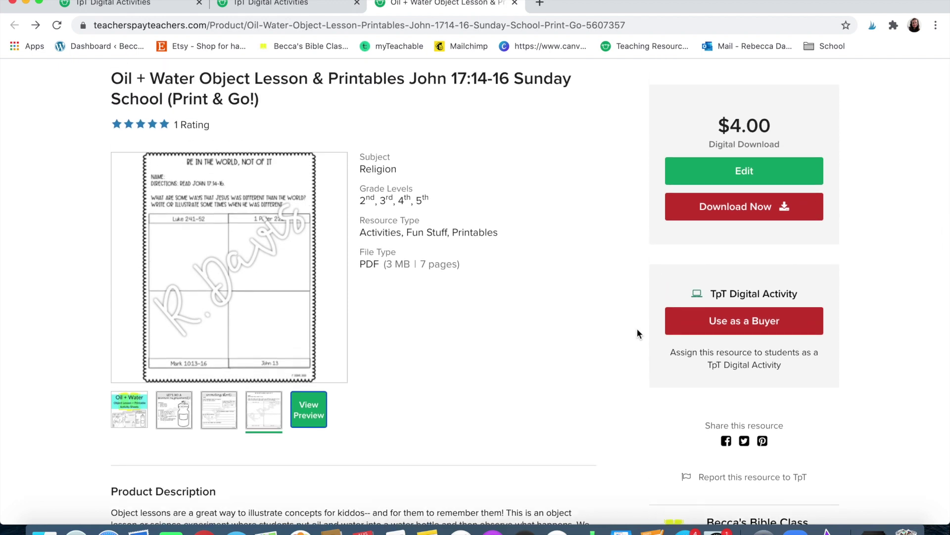
{"action": "left_click", "coordinate": [734, 327]}
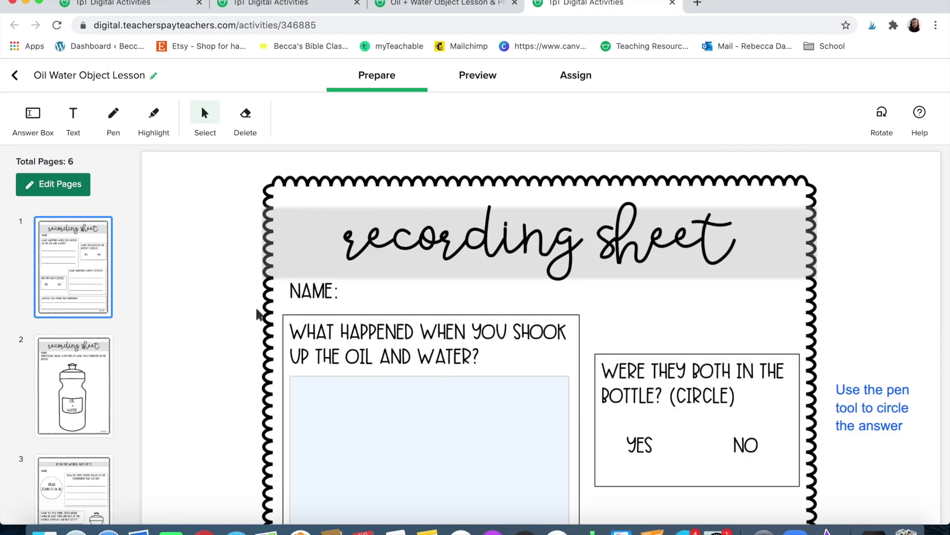
Examine the buyer's copy on recording sheet pages 1 and 2, selecting the pen instruction and the first answer box.
{"action": "scroll", "coordinate": [259, 313], "scroll_direction": "down", "scroll_amount": 5}
{"action": "scroll", "coordinate": [258, 313], "scroll_direction": "down", "scroll_amount": 8}
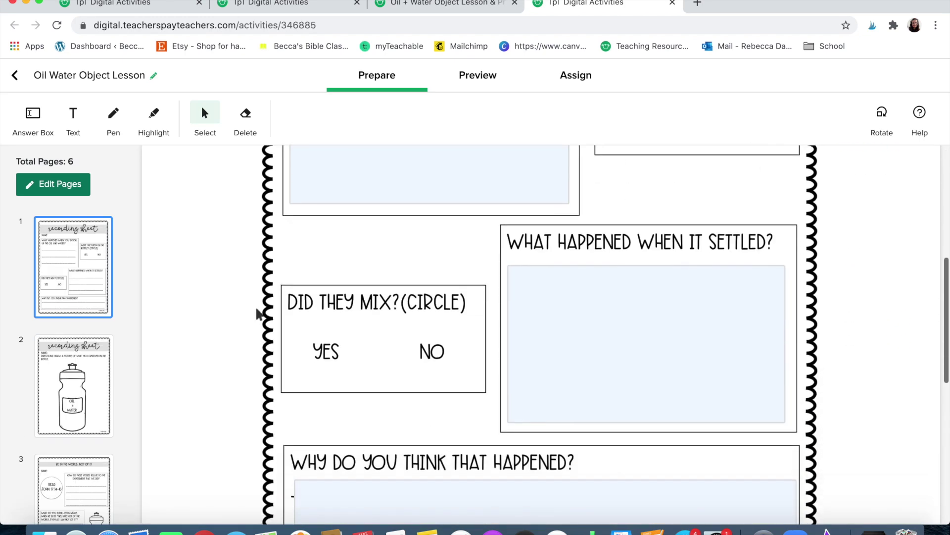
{"action": "scroll", "coordinate": [259, 313], "scroll_direction": "up", "scroll_amount": 13}
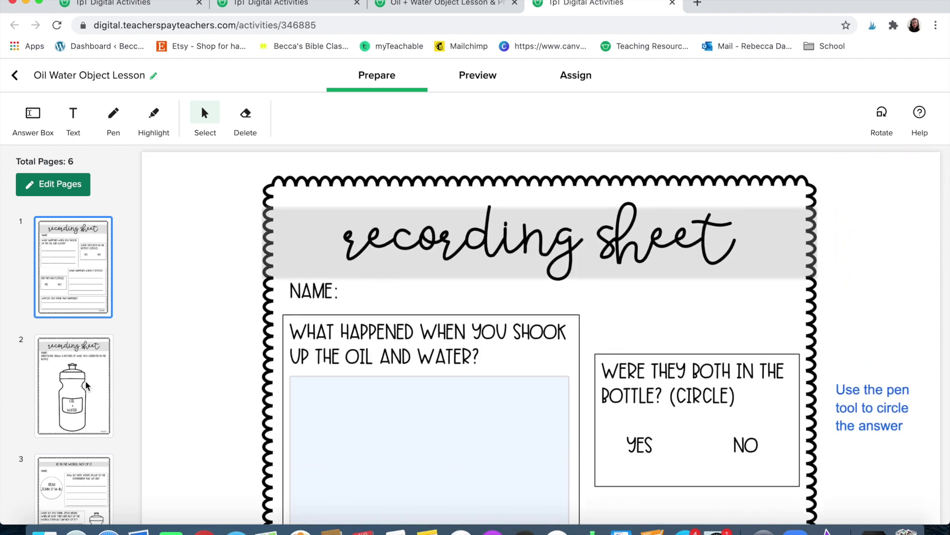
{"action": "left_click", "coordinate": [867, 422]}
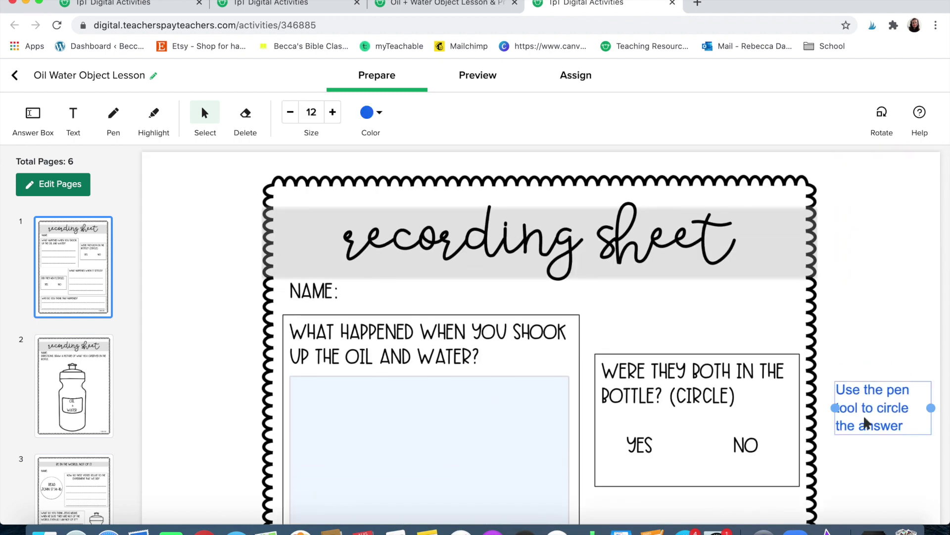
{"action": "scroll", "coordinate": [874, 404], "scroll_direction": "down", "scroll_amount": 3}
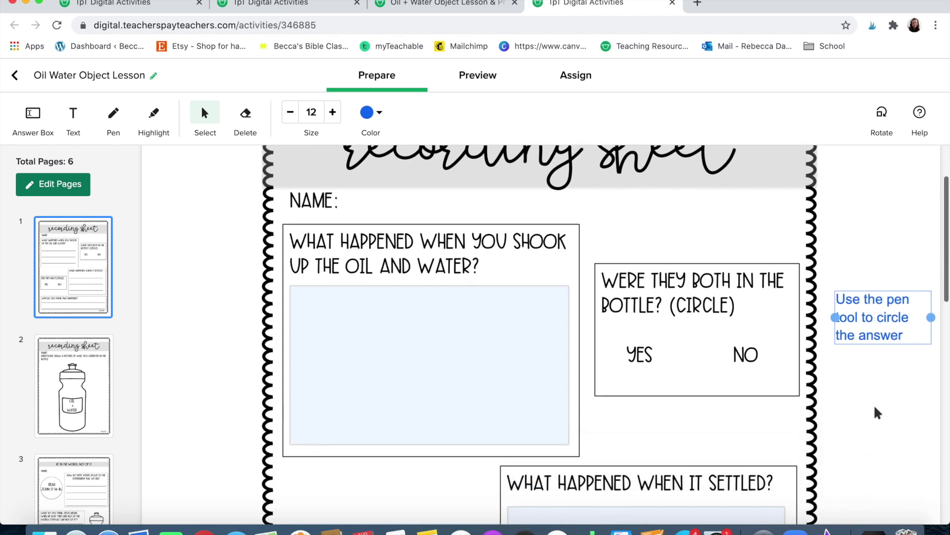
{"action": "left_click", "coordinate": [522, 384]}
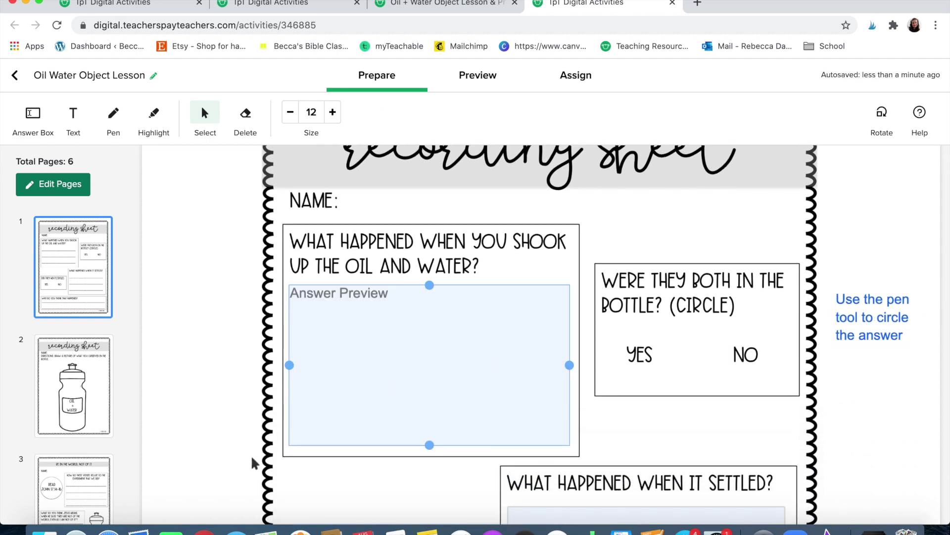
{"action": "left_click", "coordinate": [75, 386]}
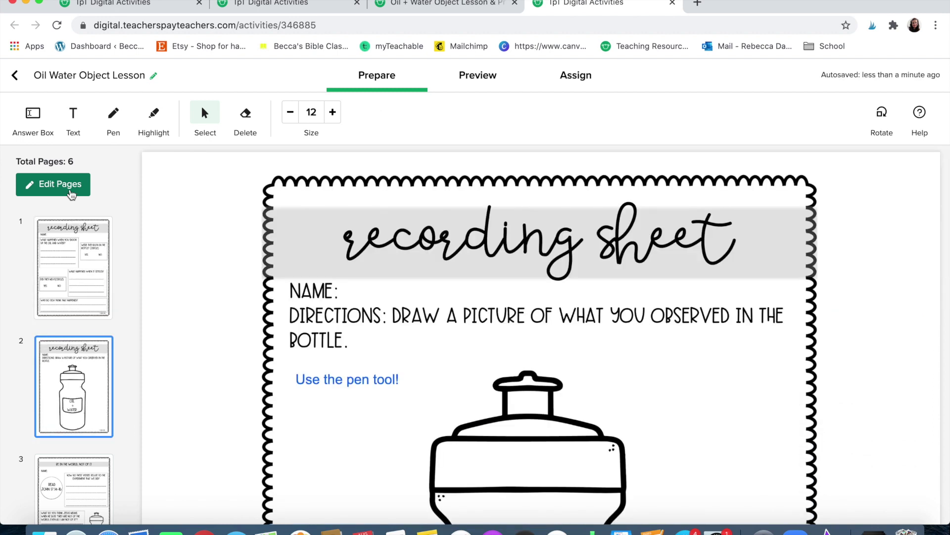
Look over the activity's page management and the original PDF pages available to re-add, and leave both without making changes.
{"action": "left_click", "coordinate": [55, 185]}
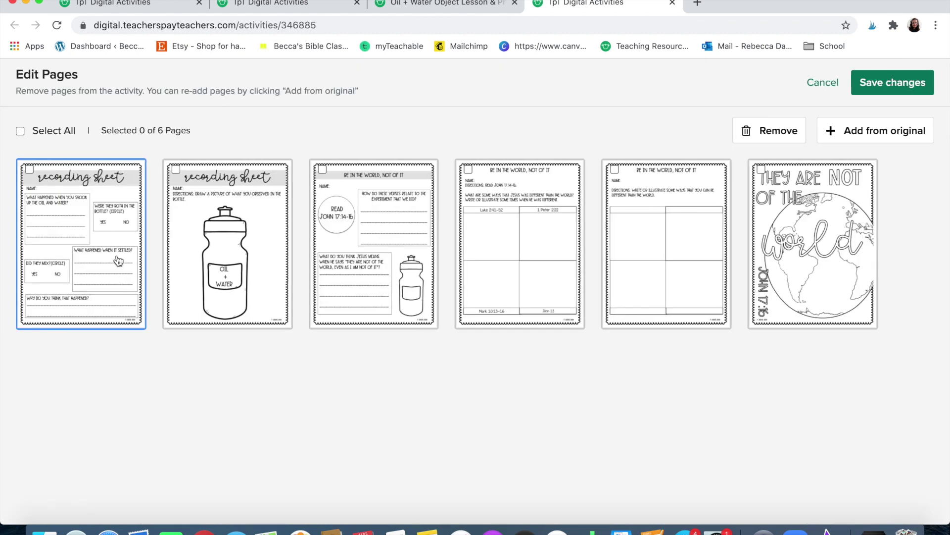
{"action": "left_click", "coordinate": [858, 133]}
{"action": "scroll", "coordinate": [510, 323], "scroll_direction": "down", "scroll_amount": 3}
{"action": "scroll", "coordinate": [511, 323], "scroll_direction": "up", "scroll_amount": 3}
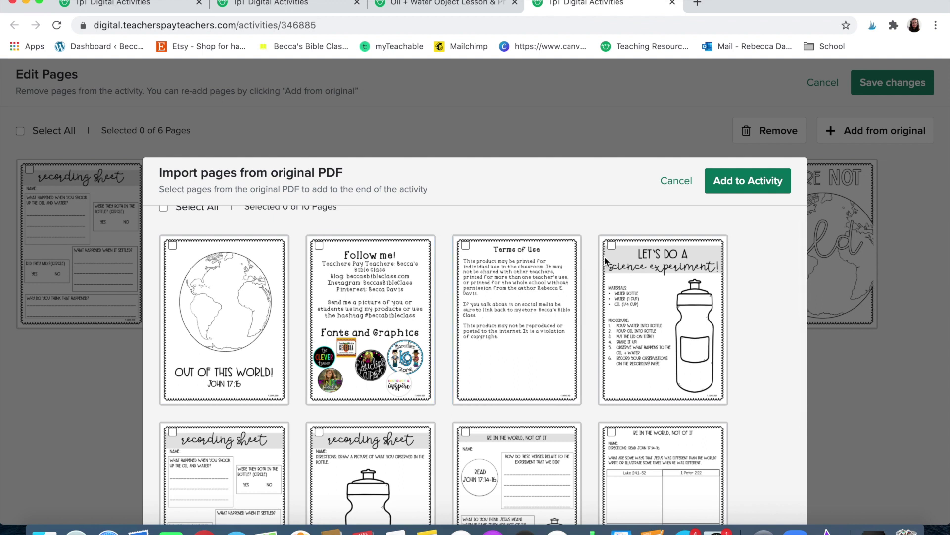
{"action": "left_click", "coordinate": [674, 182]}
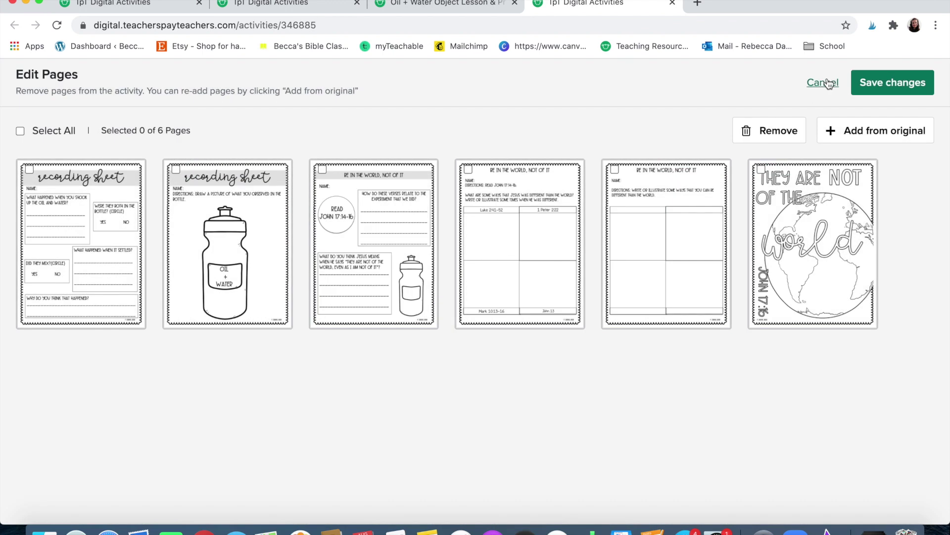
{"action": "left_click", "coordinate": [823, 81]}
View the "Be in the World, Not of It" drawing and writing instructions on pages 4 and 5.
{"action": "scroll", "coordinate": [78, 427], "scroll_direction": "down", "scroll_amount": 5}
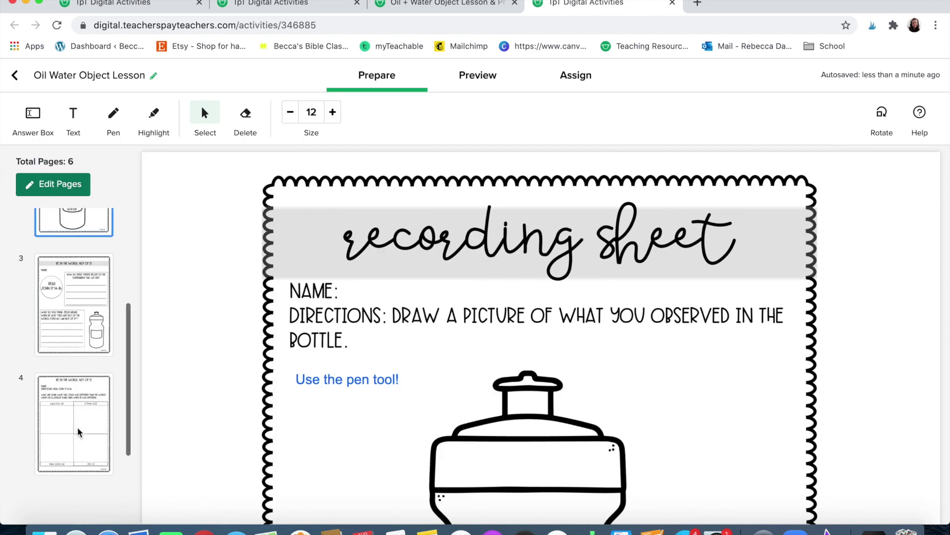
{"action": "left_click", "coordinate": [78, 374]}
{"action": "scroll", "coordinate": [80, 407], "scroll_direction": "down", "scroll_amount": 3}
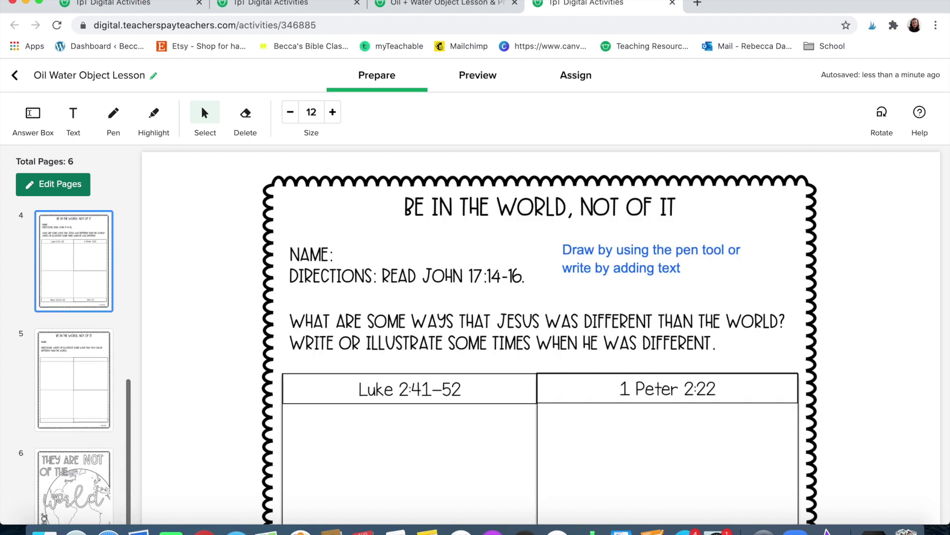
{"action": "left_click", "coordinate": [72, 389]}
Return to the page 2 recording sheet and examine the answer boxes on page 3 from top to bottom.
{"action": "scroll", "coordinate": [82, 354], "scroll_direction": "up", "scroll_amount": 8}
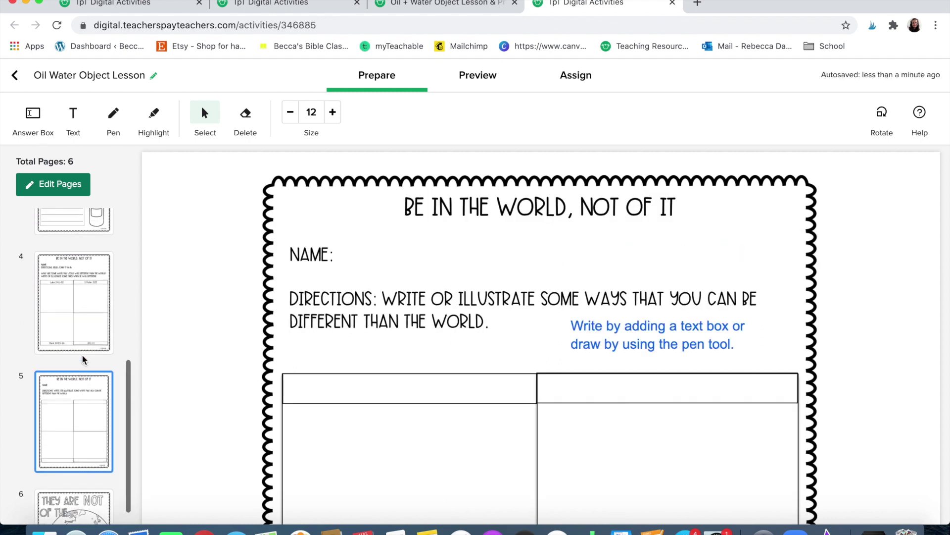
{"action": "scroll", "coordinate": [82, 354], "scroll_direction": "up", "scroll_amount": 2}
{"action": "left_click", "coordinate": [92, 319]}
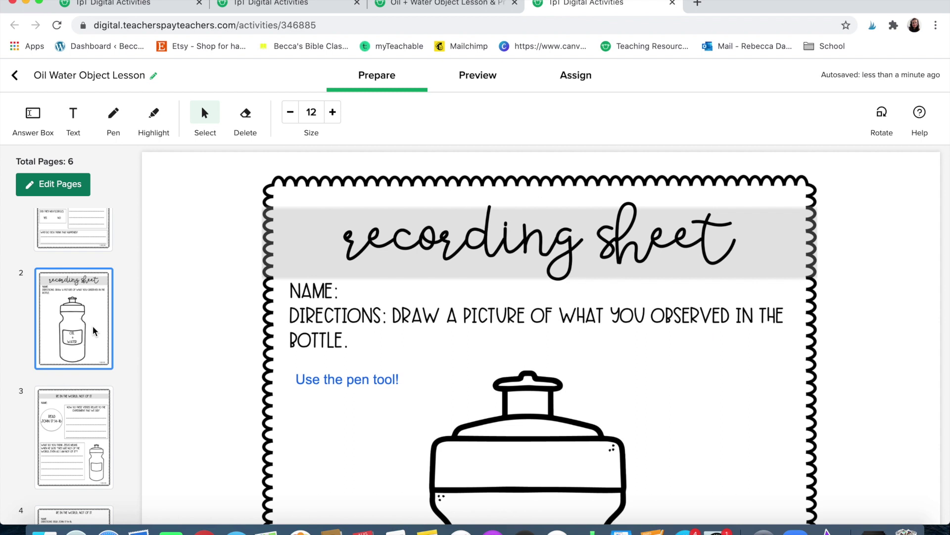
{"action": "left_click", "coordinate": [87, 397]}
{"action": "scroll", "coordinate": [178, 413], "scroll_direction": "down", "scroll_amount": 4}
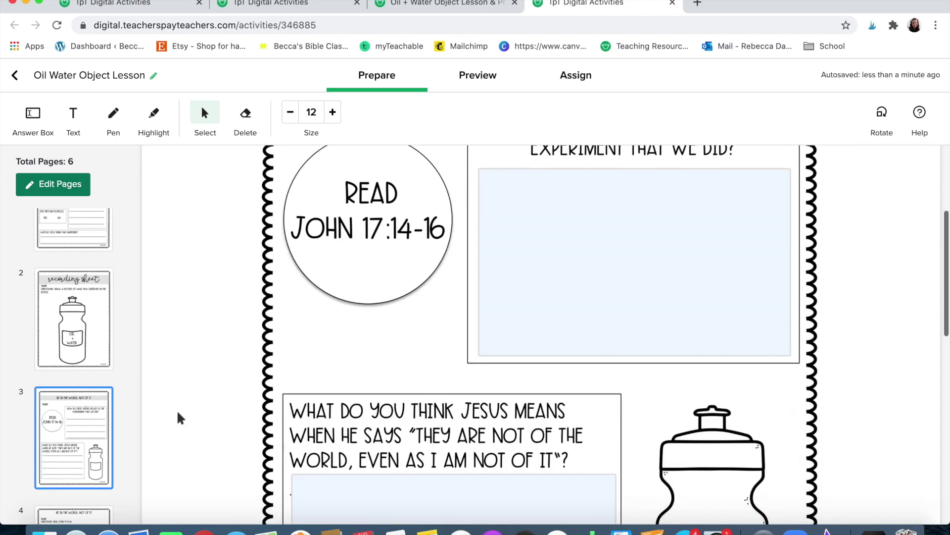
{"action": "scroll", "coordinate": [178, 416], "scroll_direction": "down", "scroll_amount": 3}
{"action": "scroll", "coordinate": [178, 416], "scroll_direction": "up", "scroll_amount": 9}
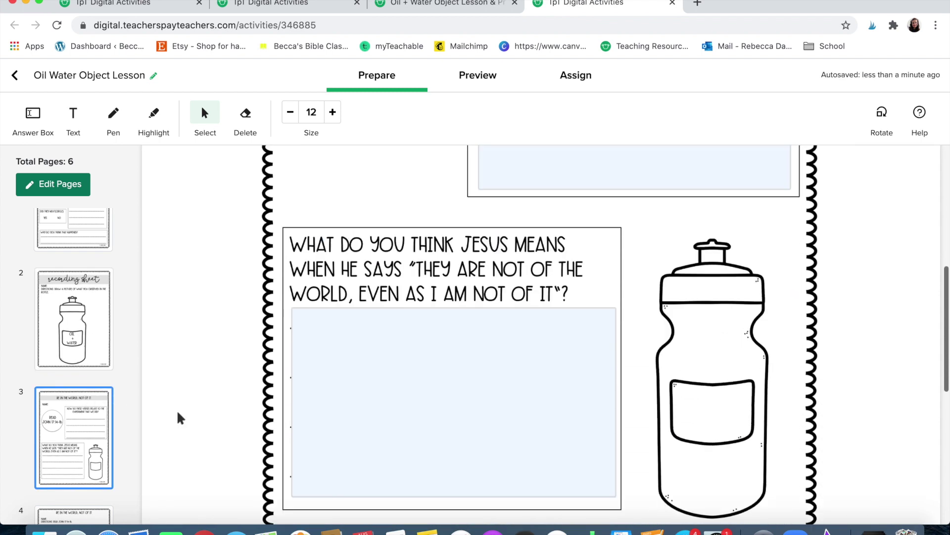
{"action": "scroll", "coordinate": [102, 231], "scroll_direction": "up", "scroll_amount": 3}
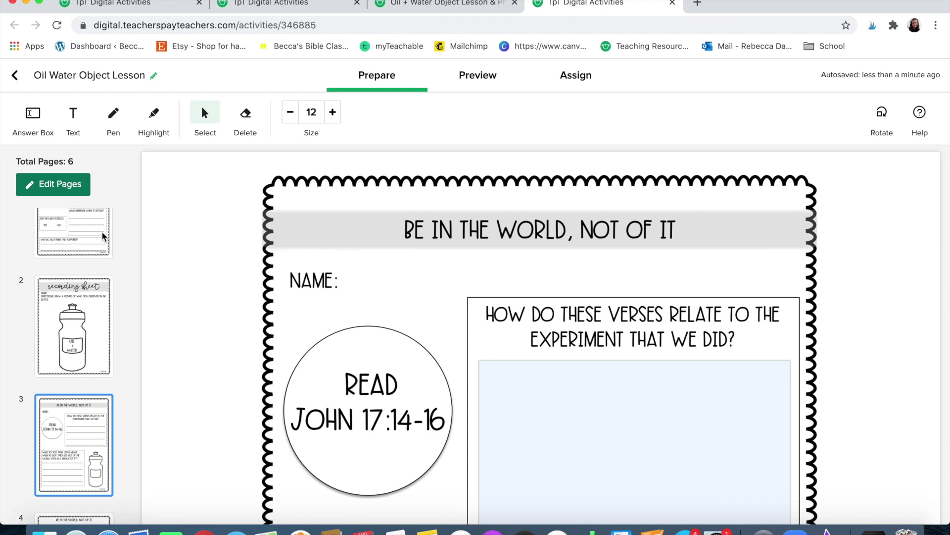
Go back to page 1, look at the options for assigning the activity to students, and return to preparing the activity.
{"action": "left_click", "coordinate": [102, 230]}
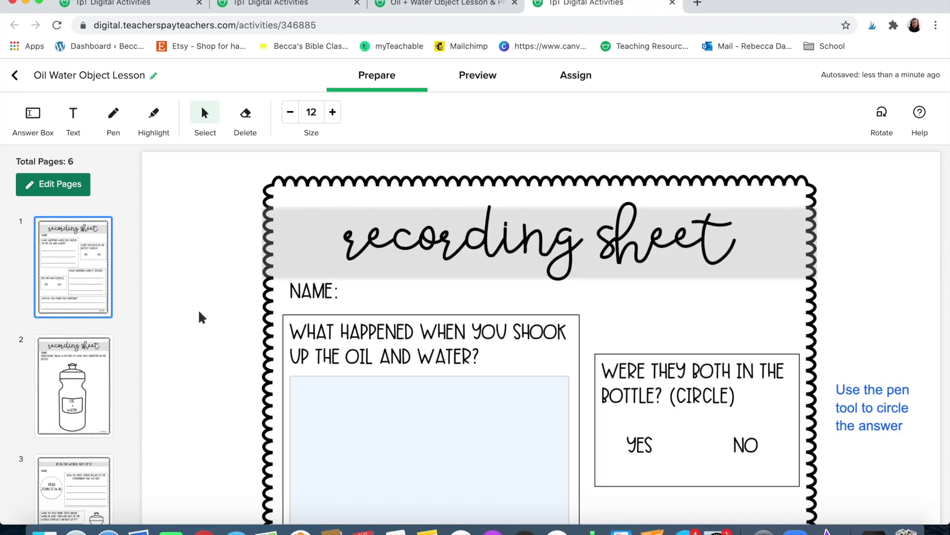
{"action": "left_click", "coordinate": [569, 77]}
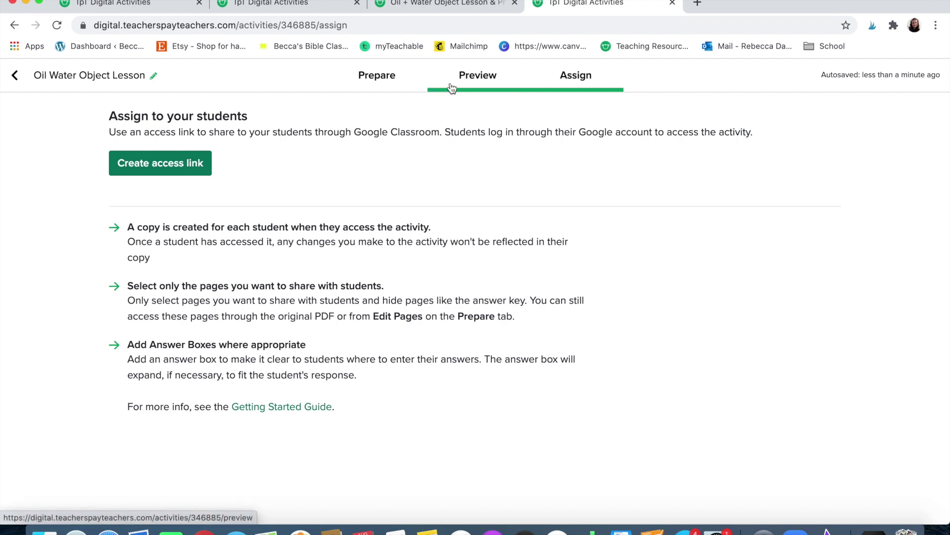
{"action": "left_click", "coordinate": [418, 79]}
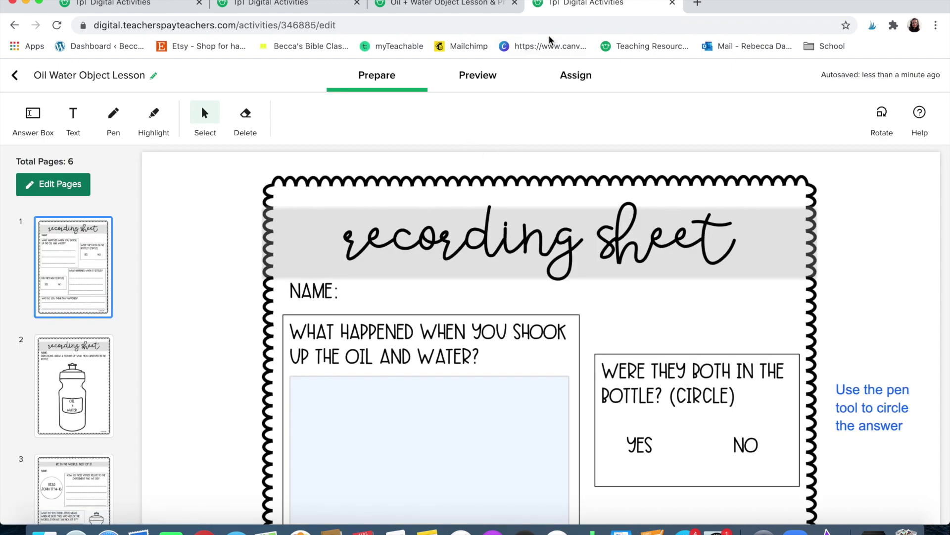